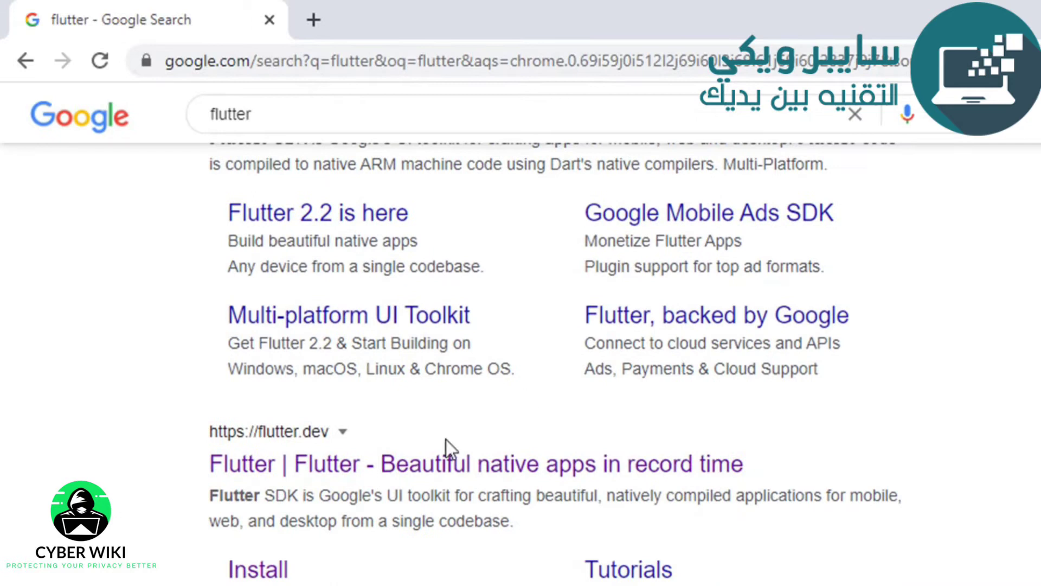
# Open the Windows installation guide on the official flutter.dev site.
pyautogui.click(424, 462)
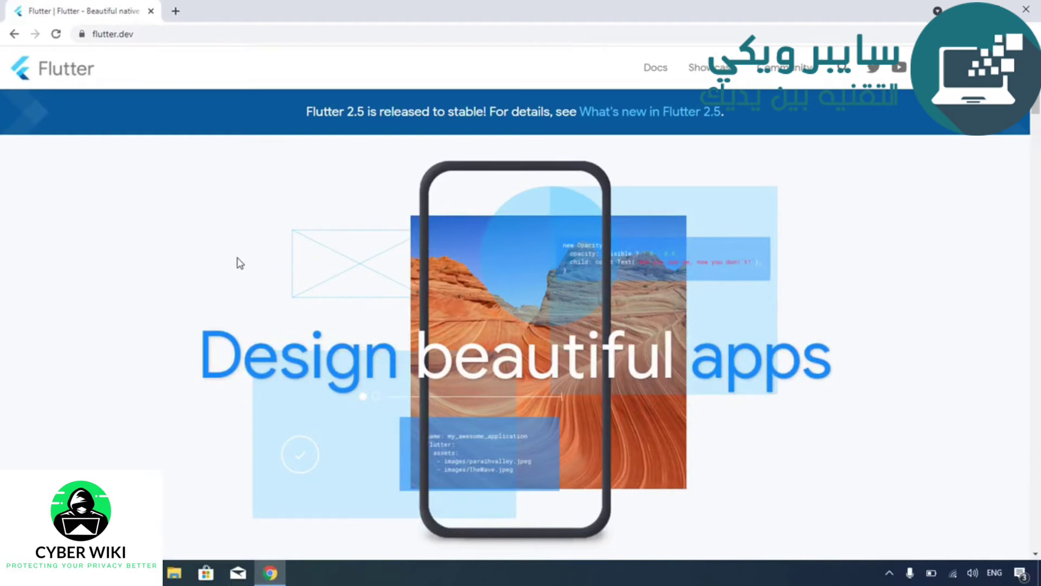
pyautogui.scroll(-8, 240, 263)
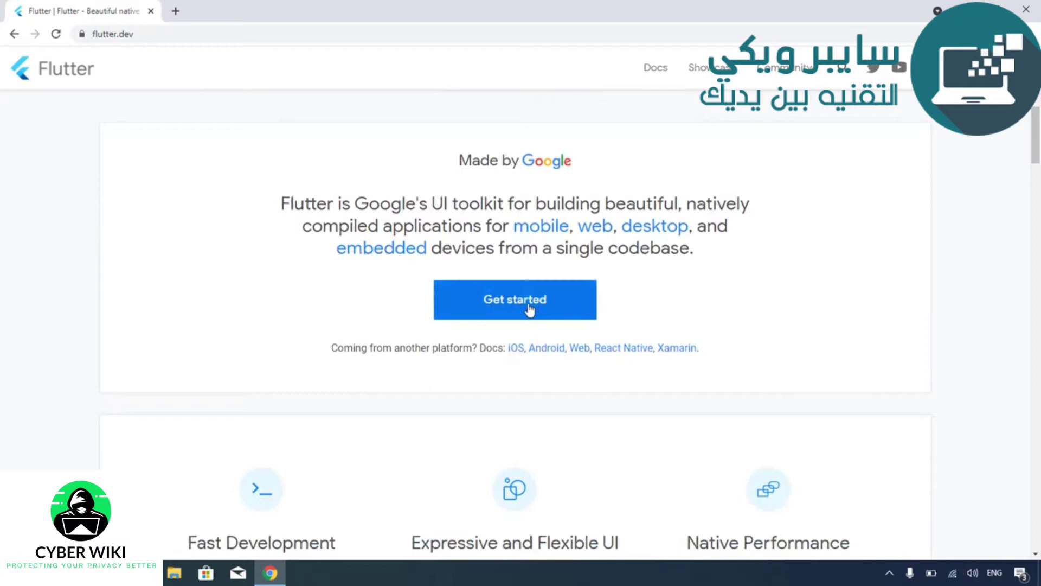
pyautogui.click(528, 309)
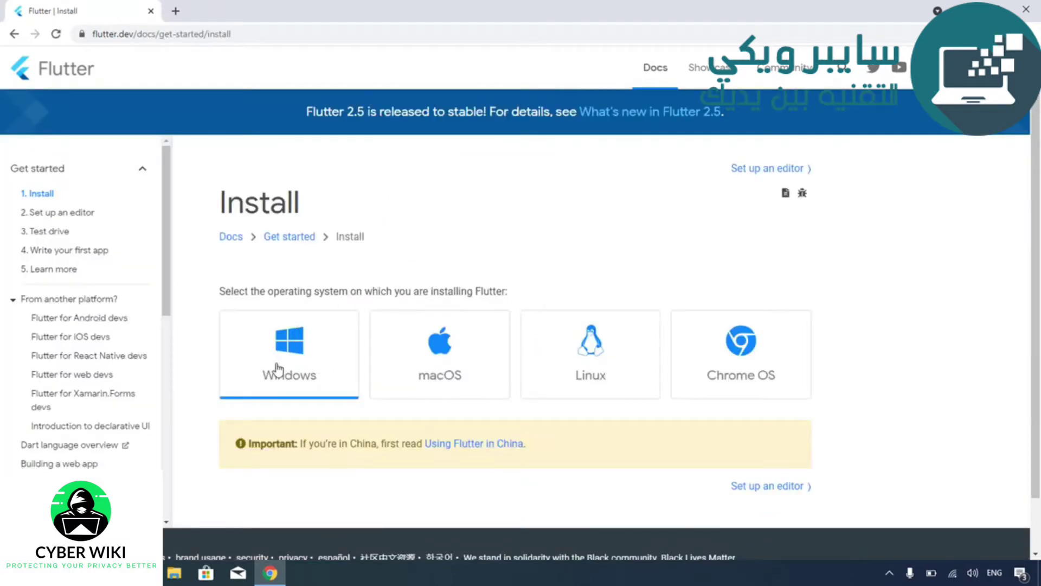
pyautogui.click(311, 360)
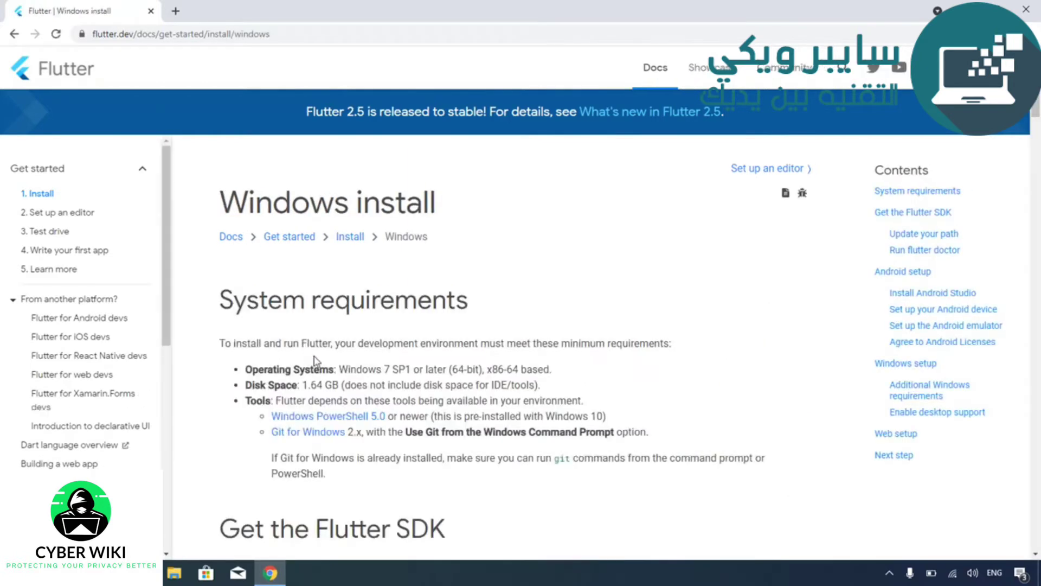
# Open the Git for Windows download page in a new tab and download the 64-bit Git for Windows Setup.
pyautogui.scroll(-3, 316, 361)
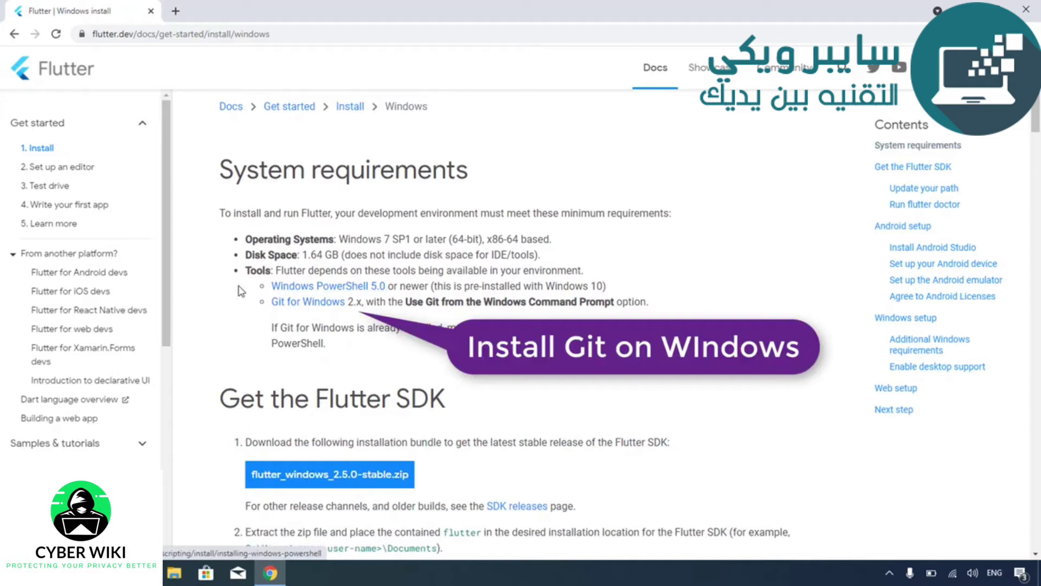
pyautogui.rightClick(333, 310)
pyautogui.click(358, 319)
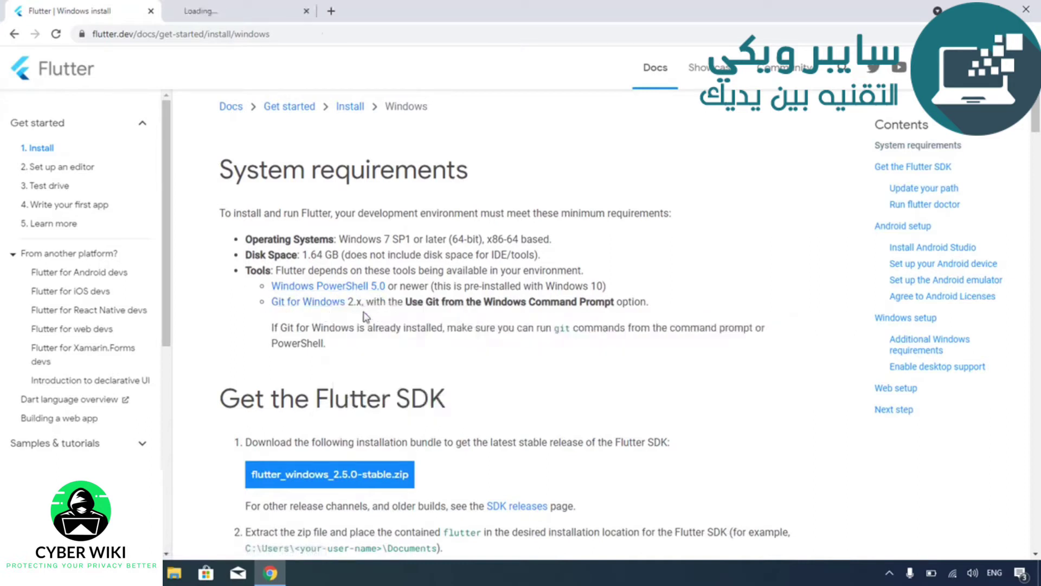
pyautogui.click(264, 14)
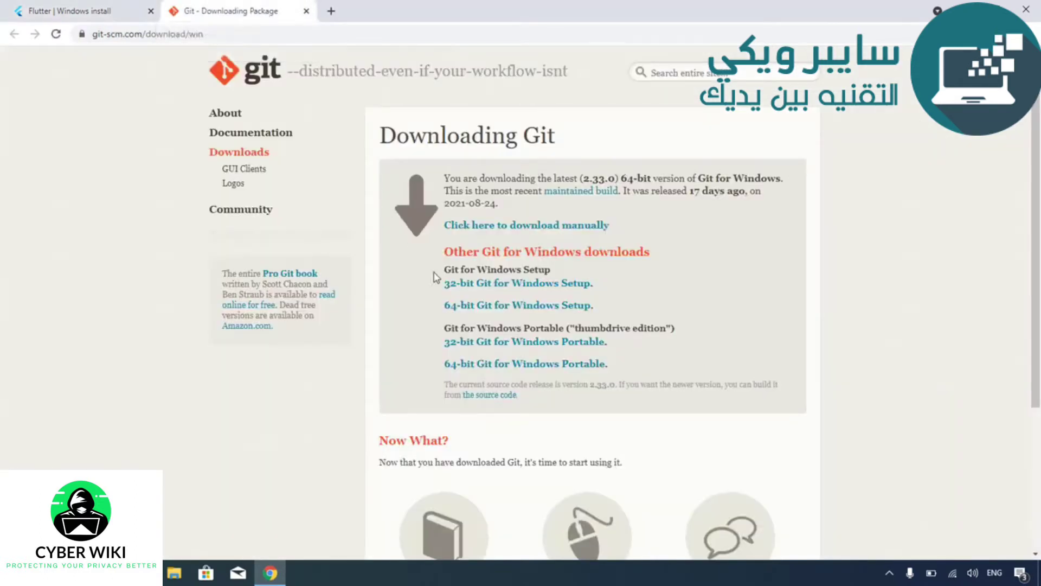
pyautogui.click(515, 308)
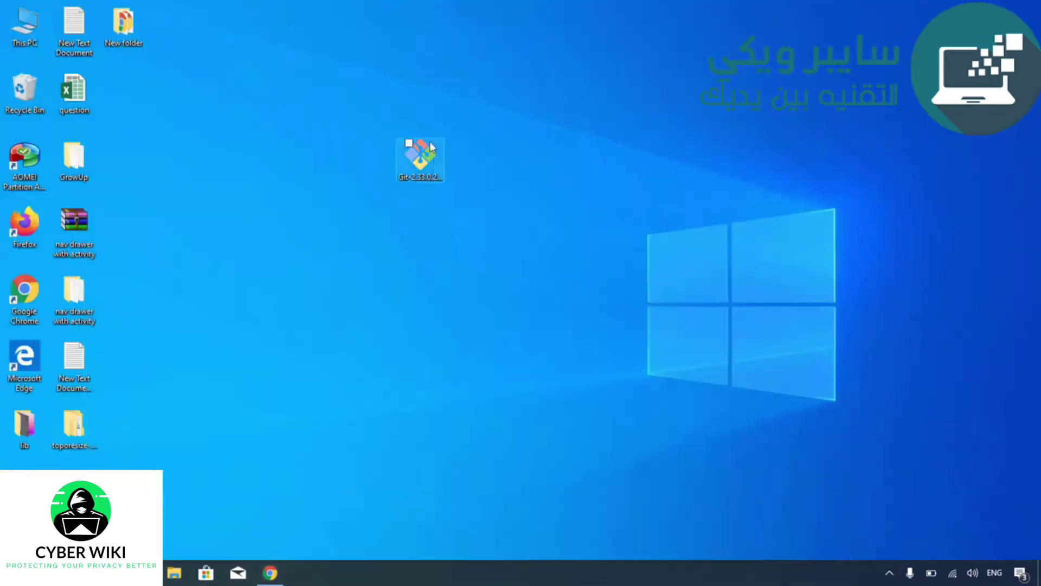
# Create a folder named src on the C: drive in File Explorer.
pyautogui.click(422, 158)
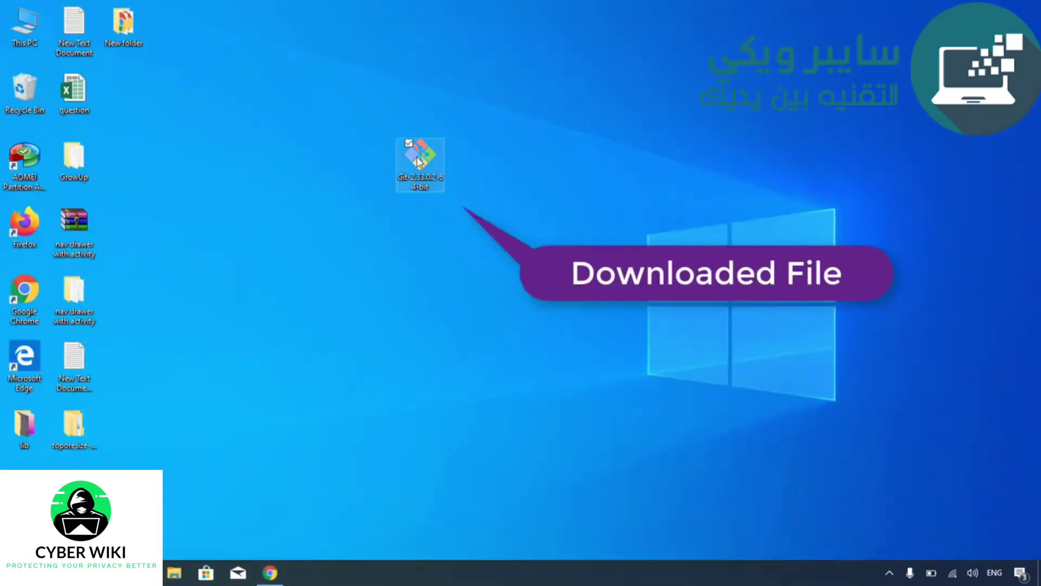
pyautogui.click(176, 576)
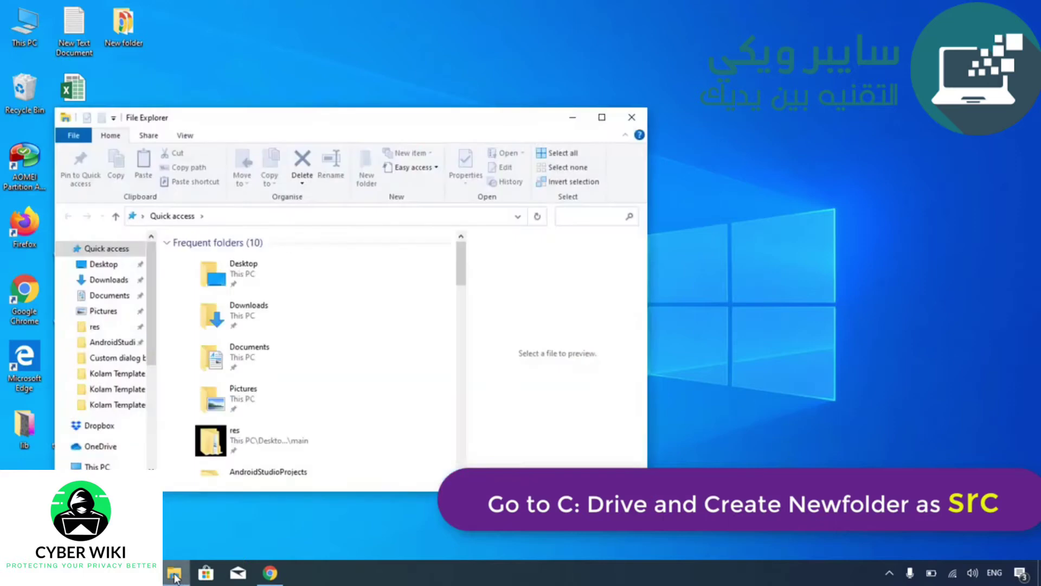
pyautogui.click(103, 466)
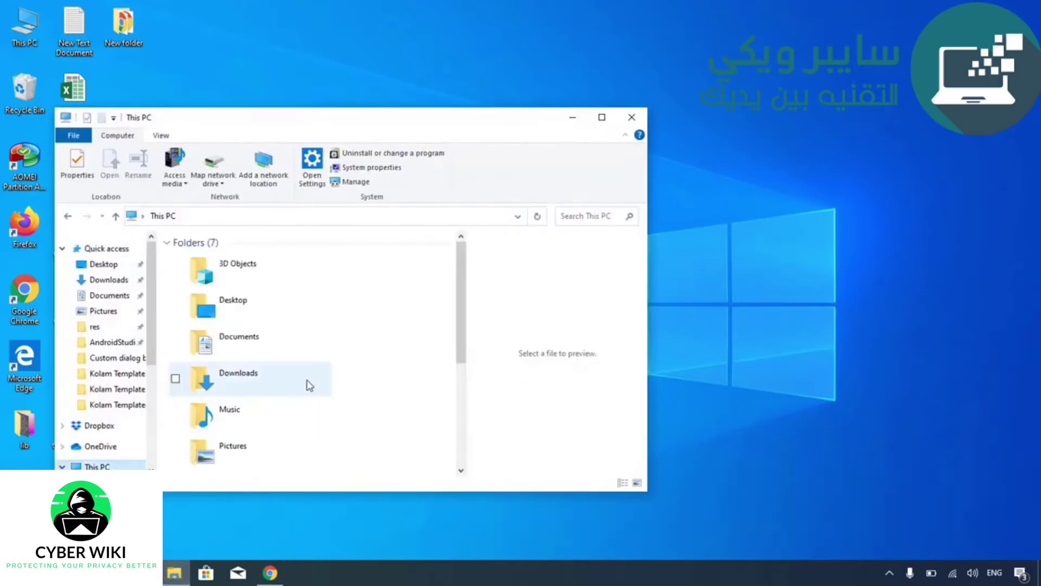
pyautogui.scroll(-3, 306, 386)
pyautogui.doubleClick(264, 362)
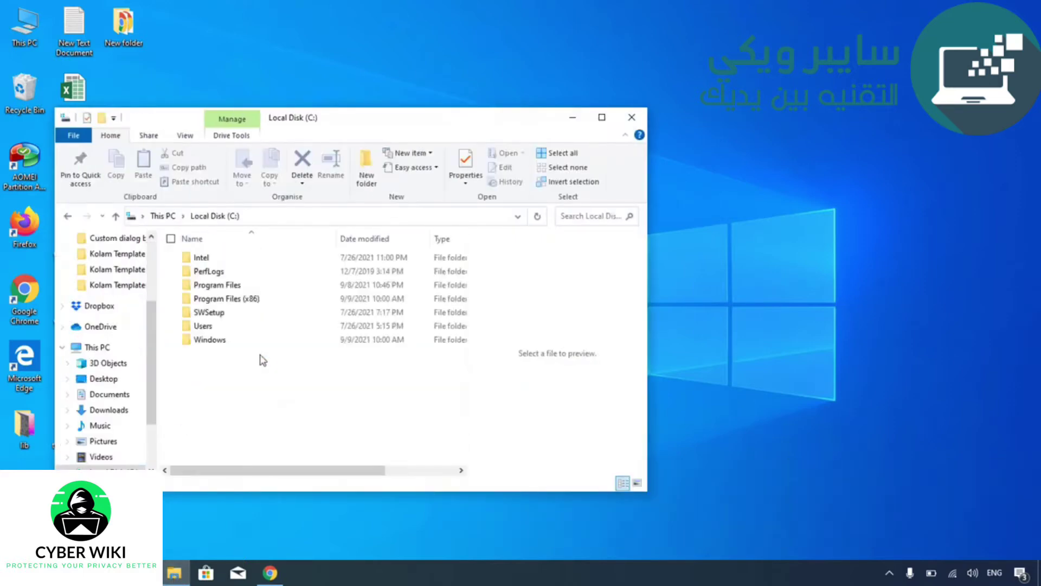
pyautogui.click(367, 173)
pyautogui.write('src')
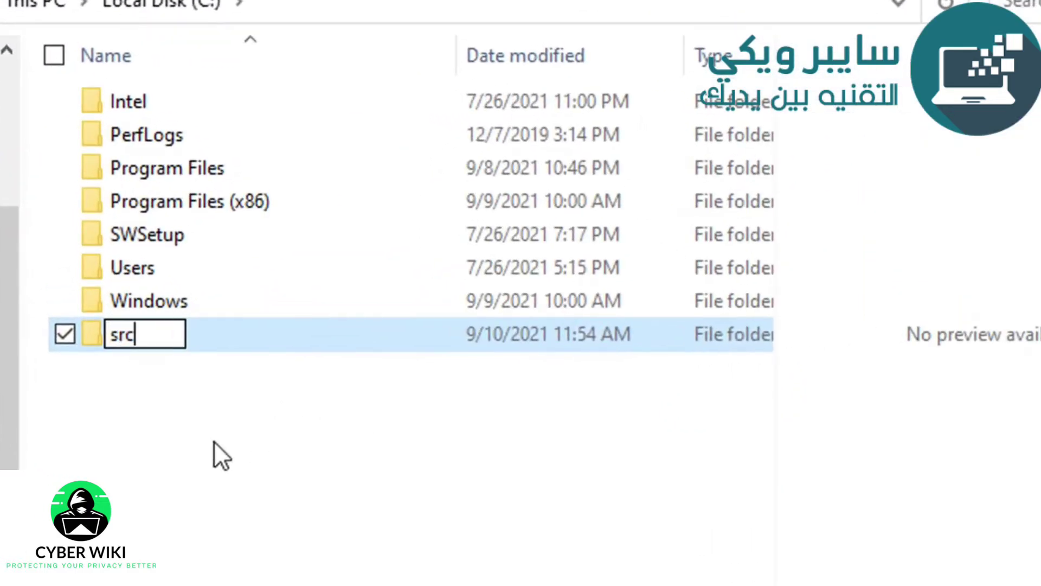
pyautogui.click(130, 357)
pyautogui.click(631, 117)
# Launch the downloaded Git installer from the desktop and set its destination folder to C:\src\Git.
pyautogui.click(426, 163)
pyautogui.rightClick(427, 163)
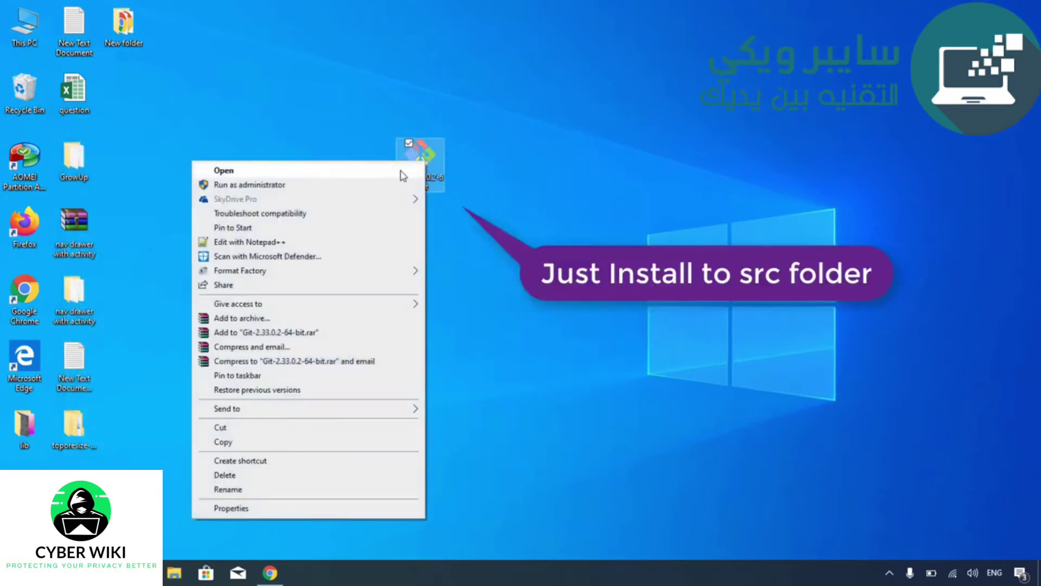
pyautogui.click(401, 174)
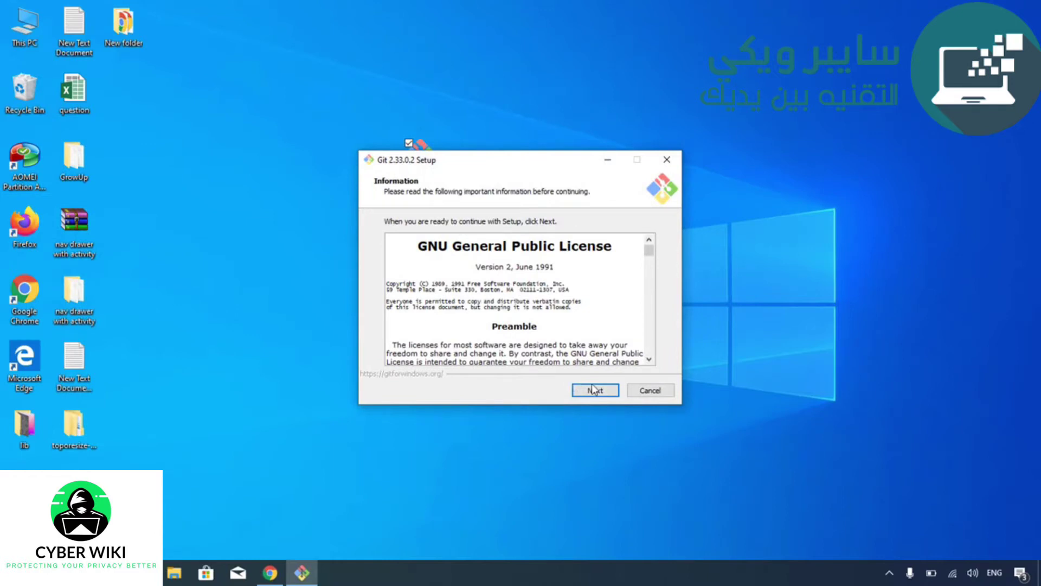
pyautogui.click(594, 389)
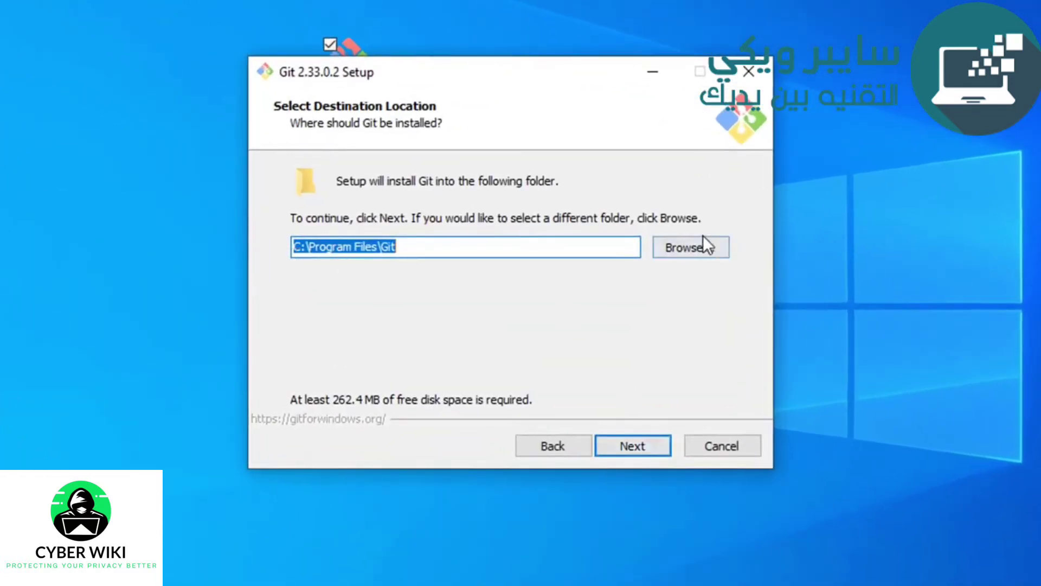
pyautogui.click(704, 247)
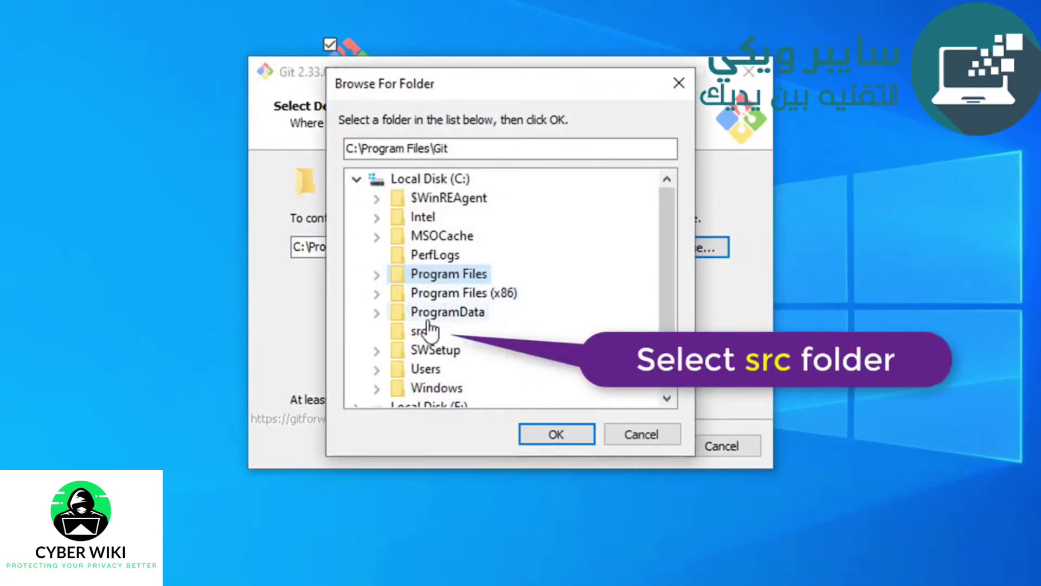
pyautogui.click(425, 331)
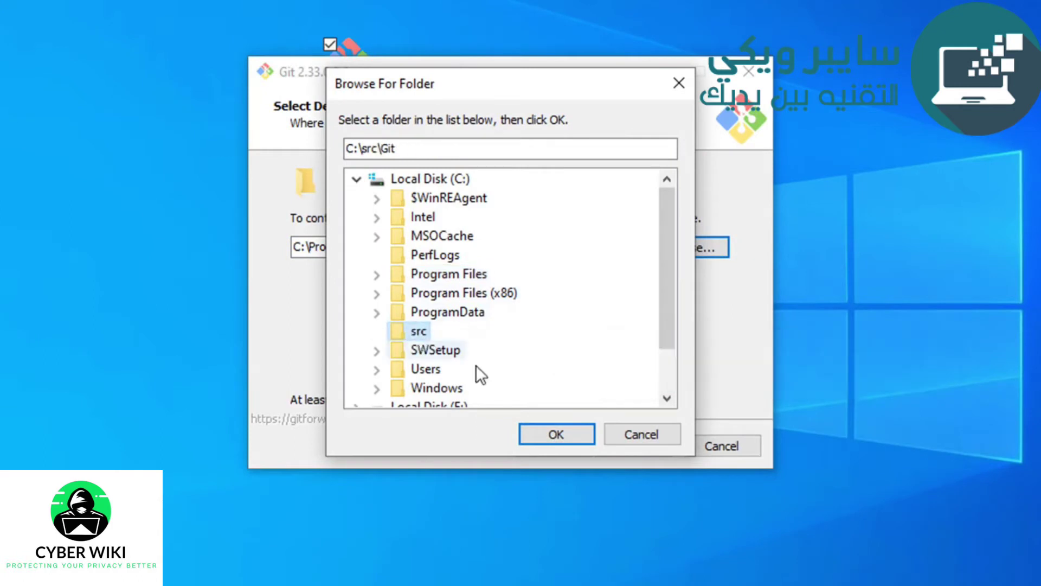
pyautogui.click(557, 435)
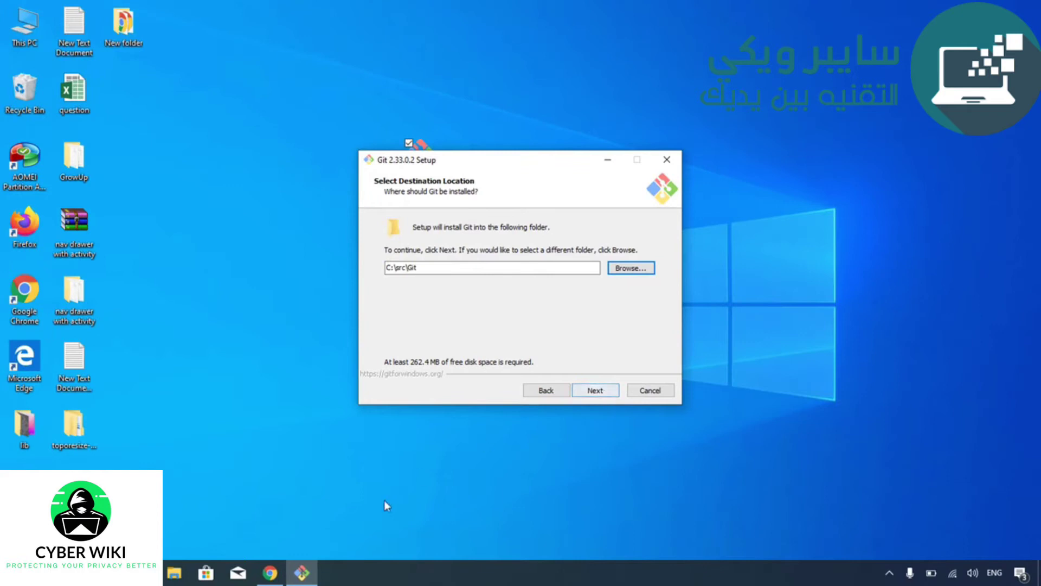
# Check the folder path used by the git clone command in Flutter's Windows install guide in Chrome.
pyautogui.click(270, 573)
pyautogui.click(68, 4)
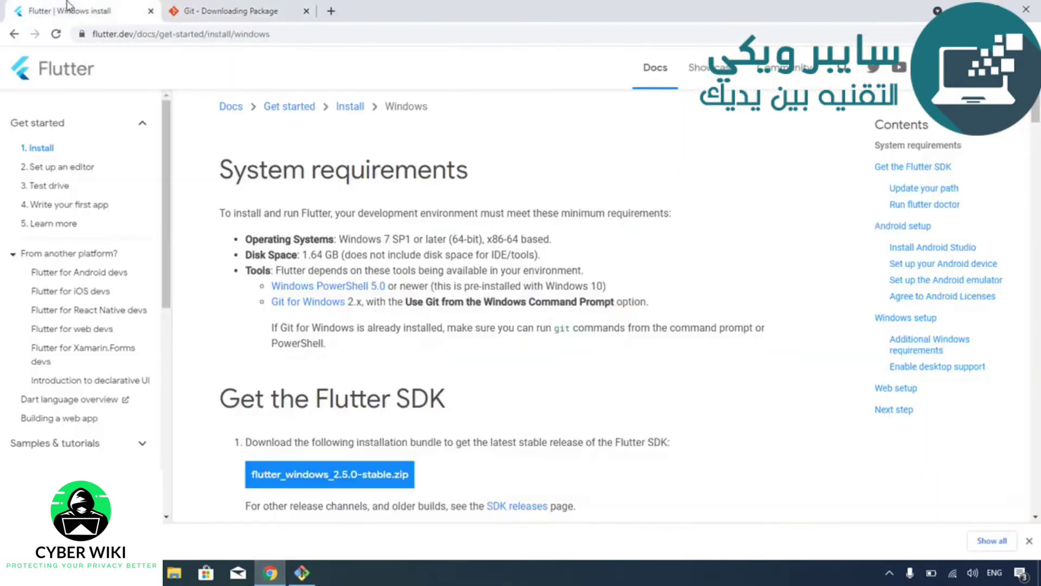
pyautogui.scroll(-6, 328, 368)
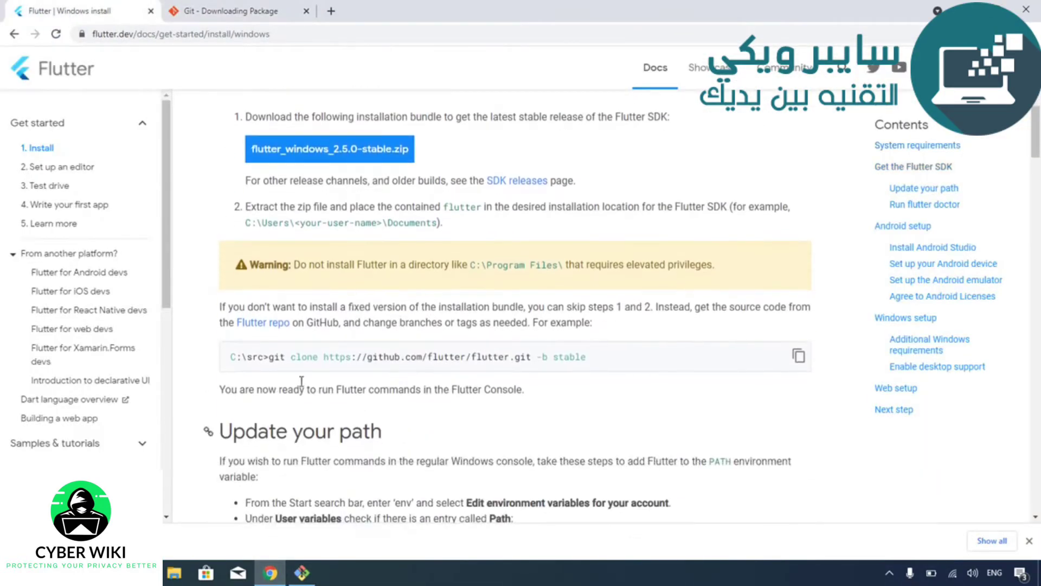
pyautogui.doubleClick(250, 359)
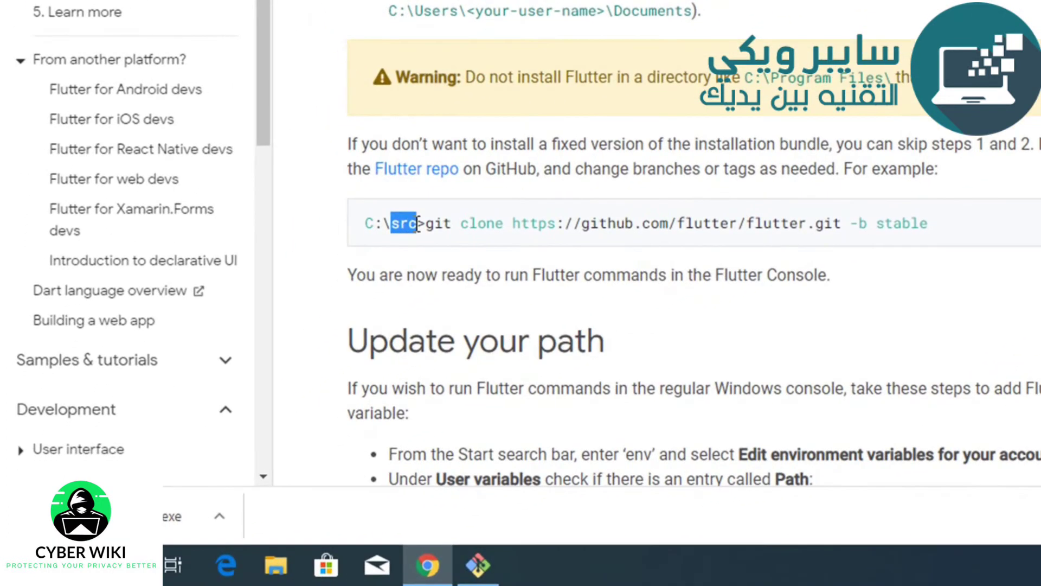
pyautogui.click(256, 376)
pyautogui.scroll(7, 521, 271)
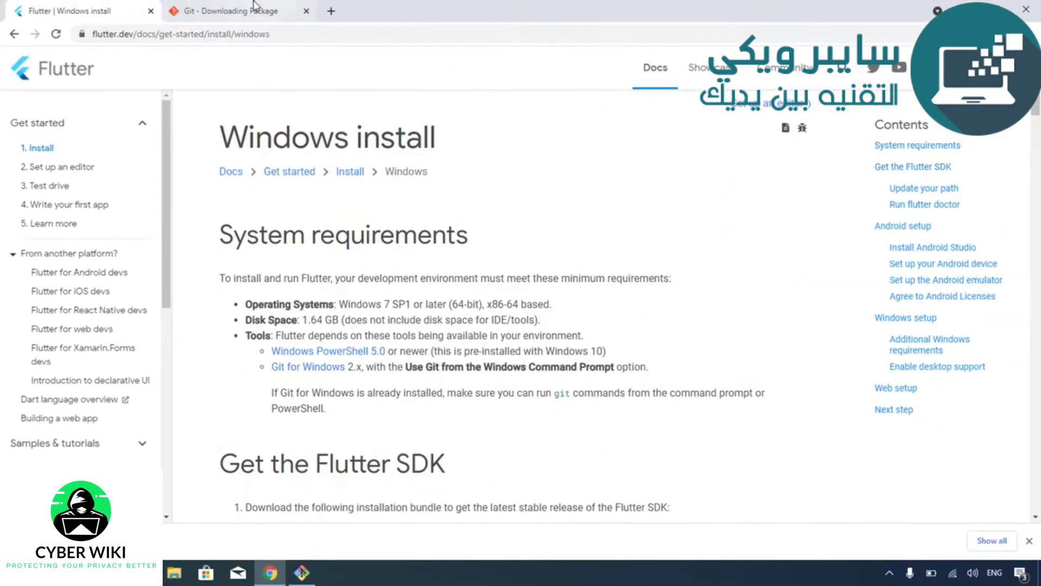
pyautogui.click(230, 11)
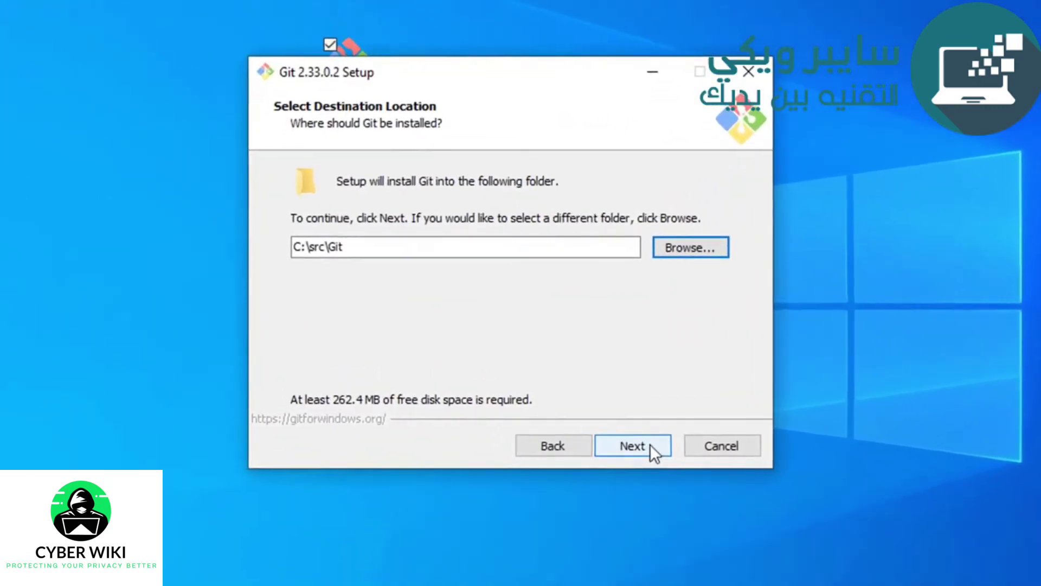
# In the Git setup, keep the default components, Start Menu folder Git, Vim editor, Let Git decide branch naming and the defaults up to the terminal choice.
pyautogui.click(605, 392)
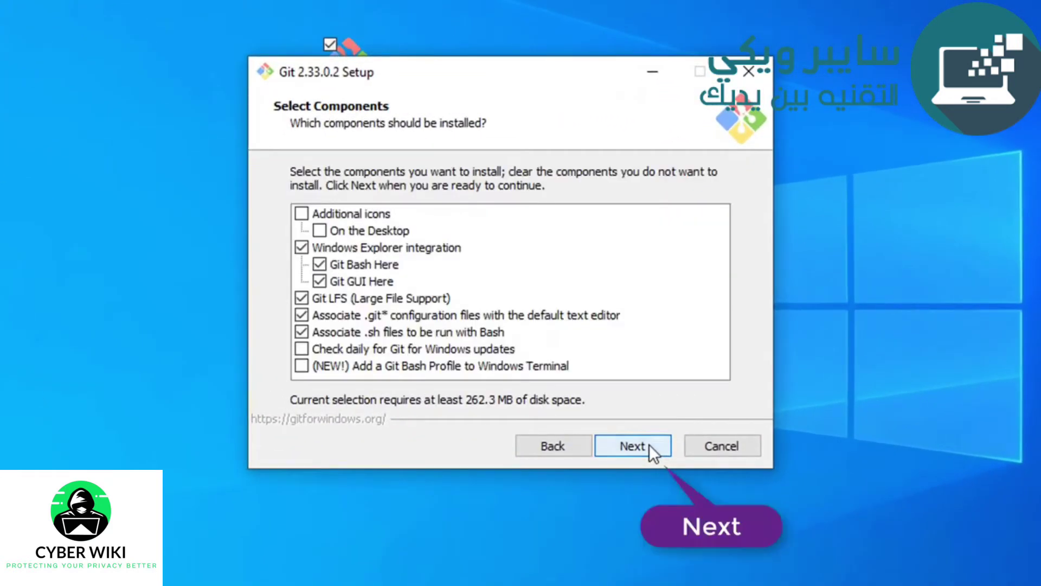
pyautogui.click(649, 446)
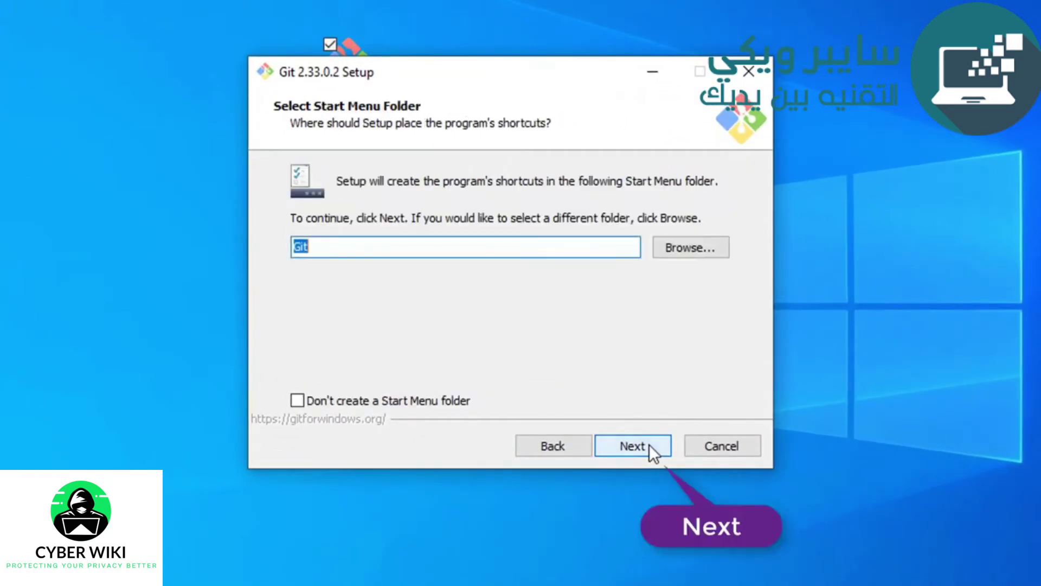
pyautogui.click(649, 446)
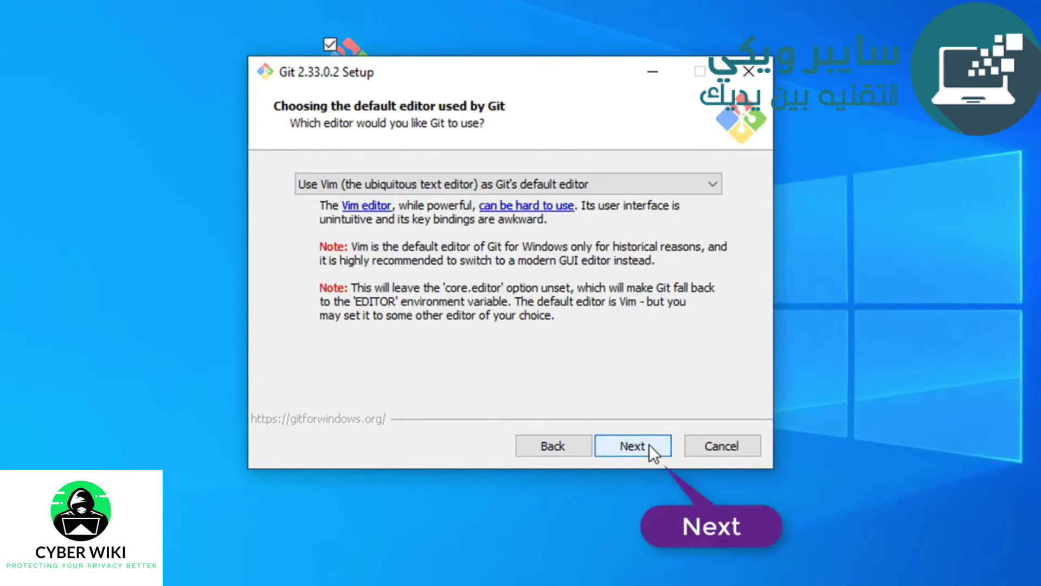
pyautogui.click(633, 446)
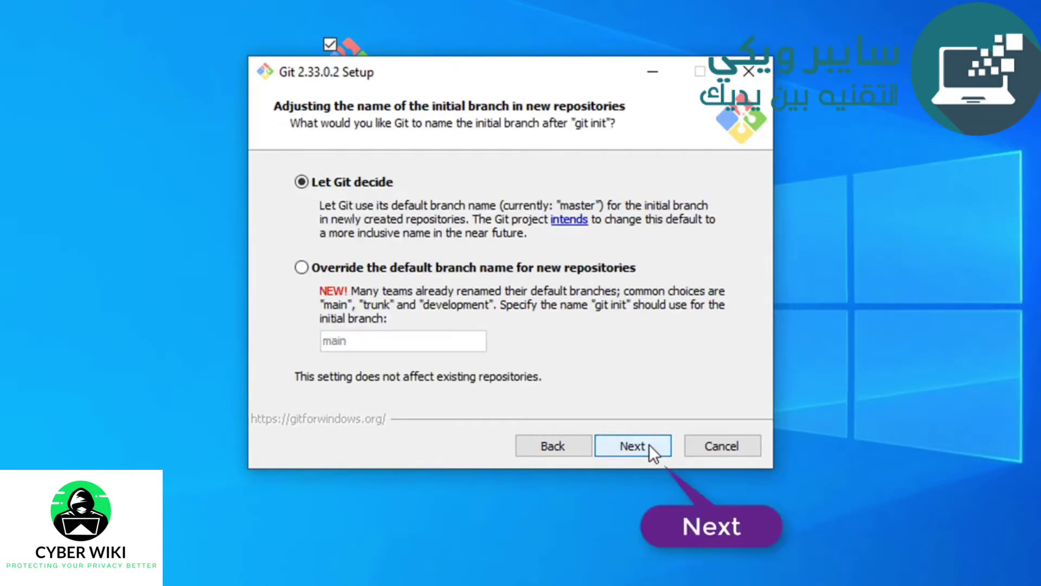
pyautogui.click(632, 446)
pyautogui.click(633, 445)
pyautogui.click(633, 446)
pyautogui.click(649, 445)
pyautogui.click(650, 445)
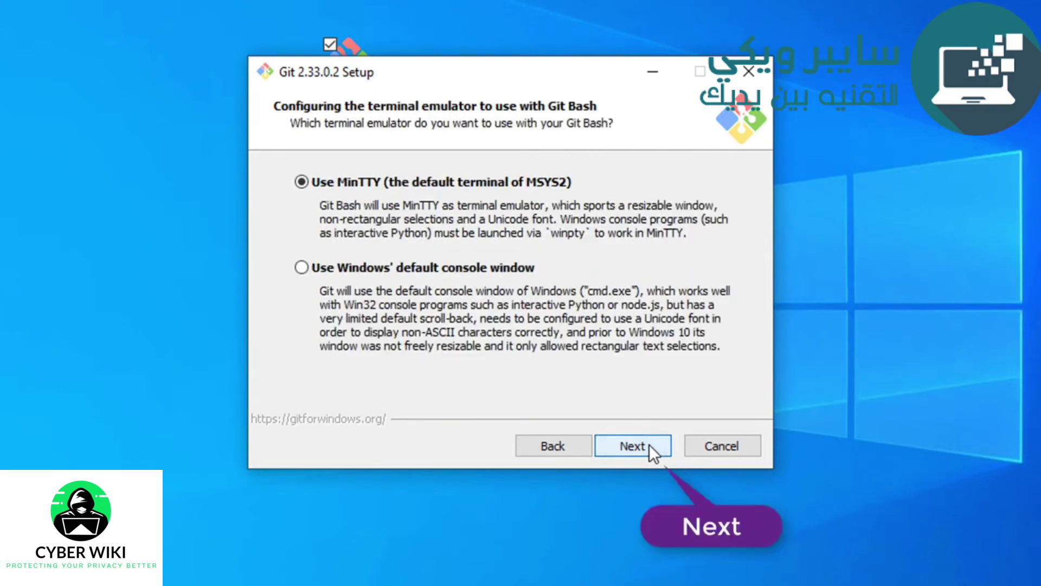
# Install Git with MinTTY, file system caching and no experimental options, and close the release notes.
pyautogui.click(649, 445)
pyautogui.click(650, 445)
pyautogui.click(649, 445)
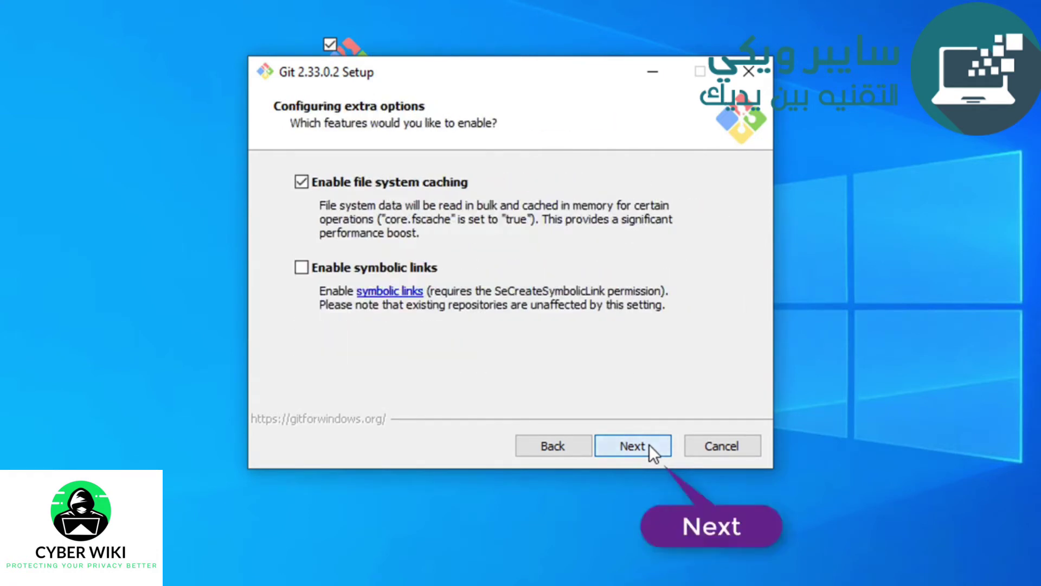
pyautogui.click(649, 446)
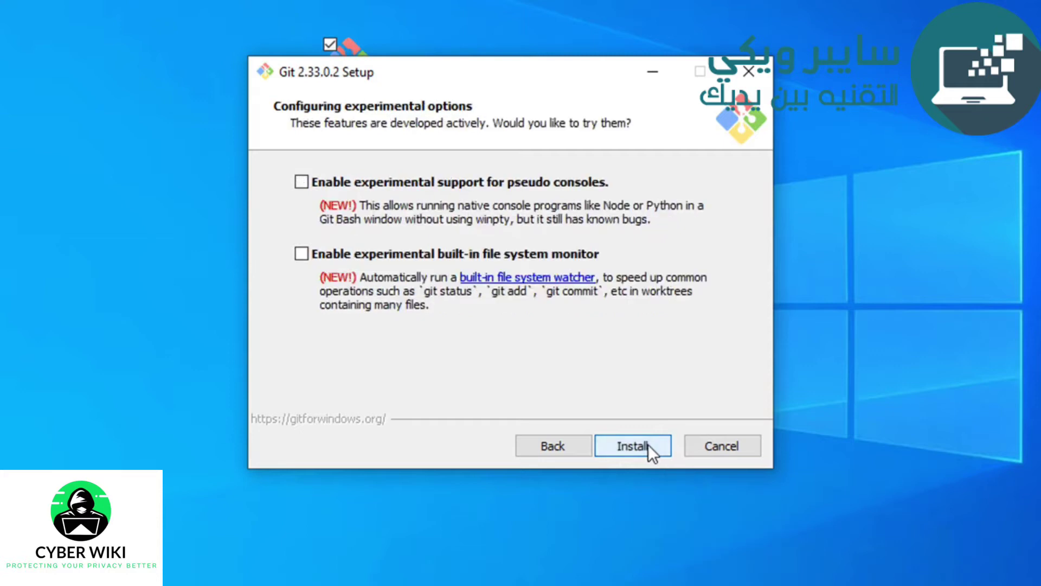
pyautogui.click(649, 446)
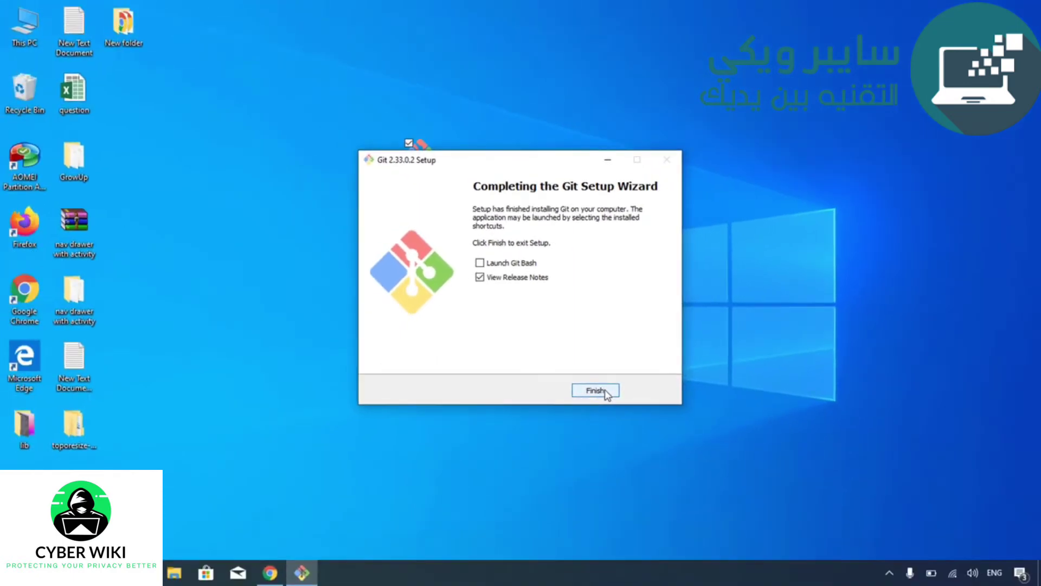
pyautogui.click(595, 390)
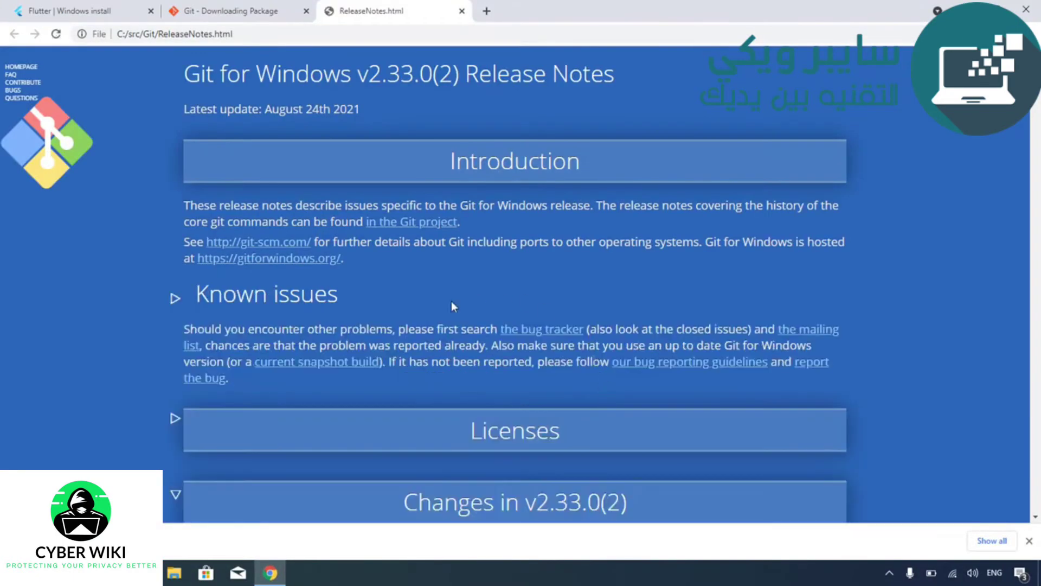
pyautogui.click(461, 11)
# Download the flutter_windows_2.5.0-stable.zip bundle from Flutter's Windows install guide.
pyautogui.click(122, 8)
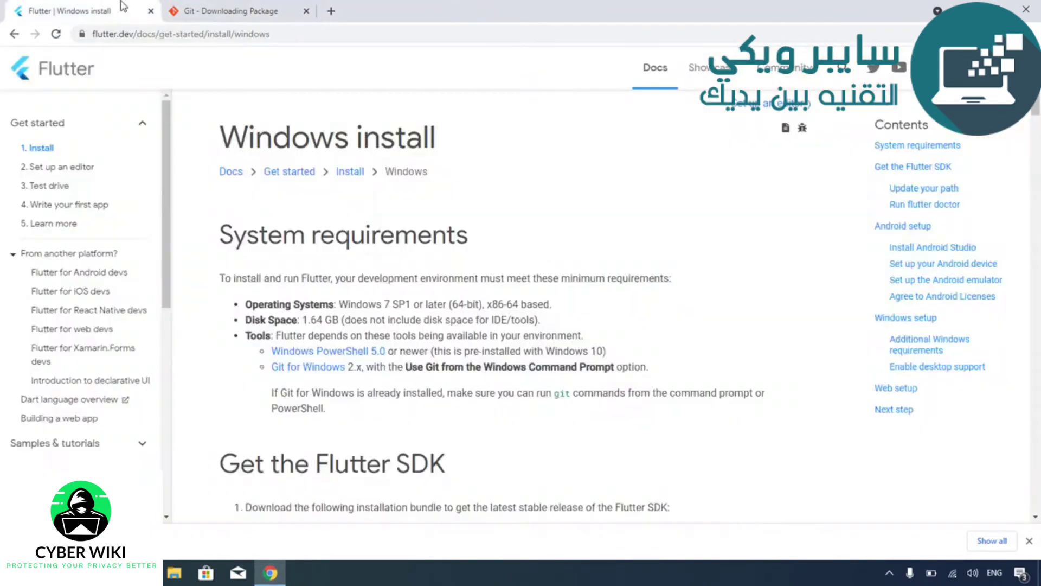
pyautogui.scroll(-5, 307, 143)
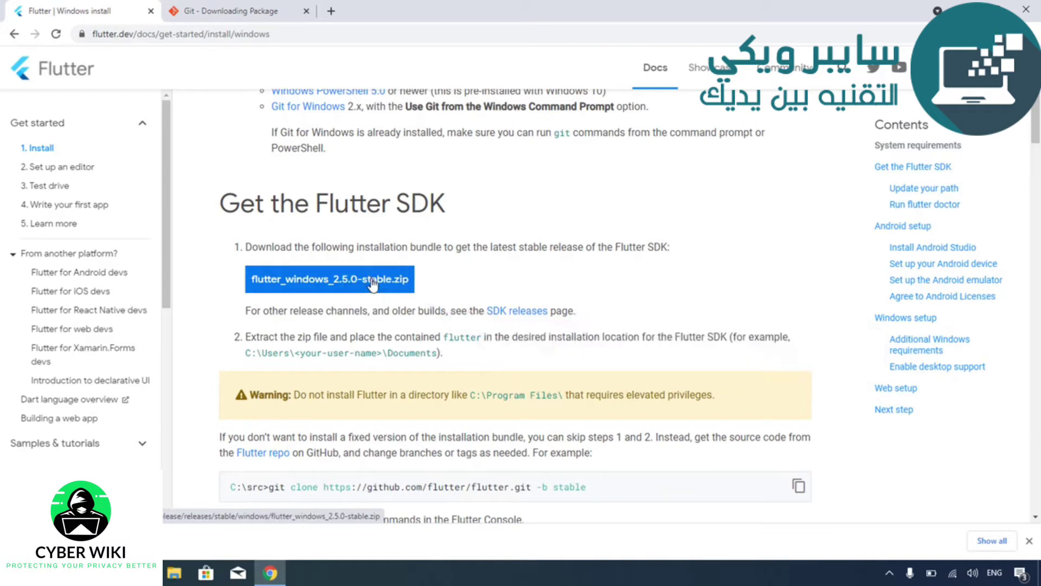
pyautogui.click(372, 281)
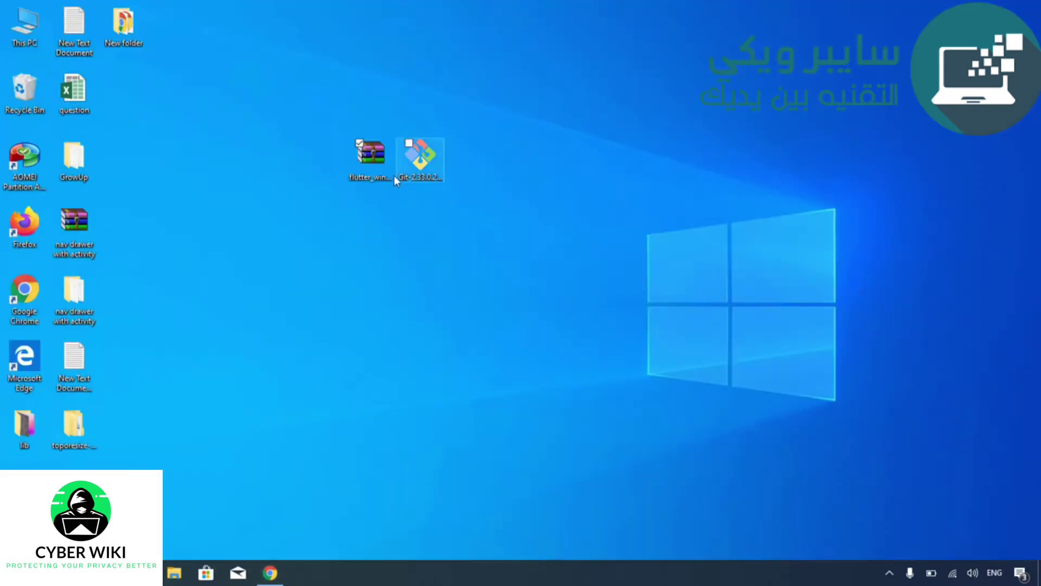
# Extract the Flutter zip into its own folder on the desktop, place that folder beside the archive and open it.
pyautogui.rightClick(378, 160)
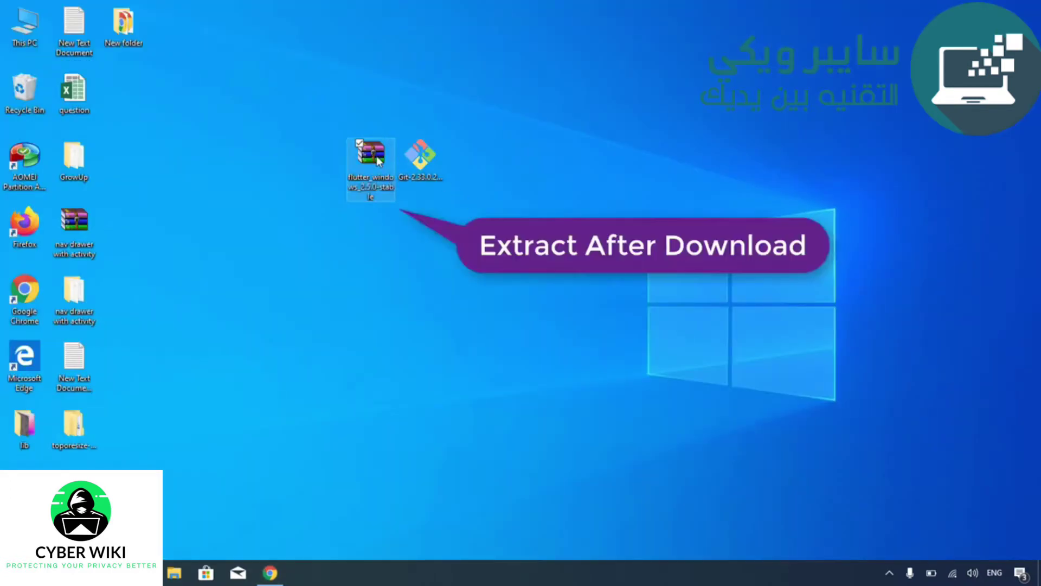
pyautogui.click(315, 240)
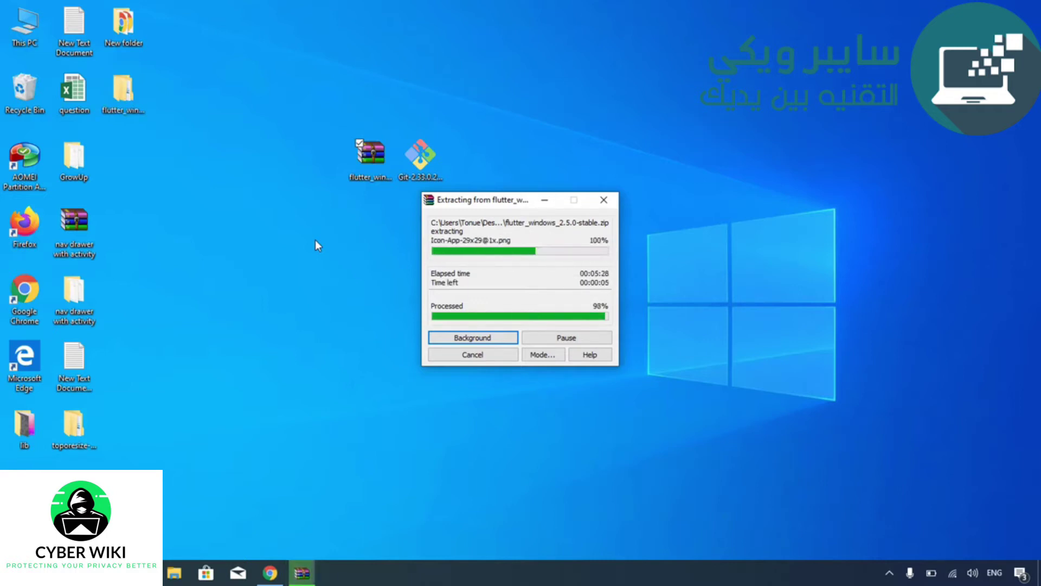
pyautogui.moveTo(122, 97); pyautogui.dragTo(321, 171)
pyautogui.doubleClick(321, 172)
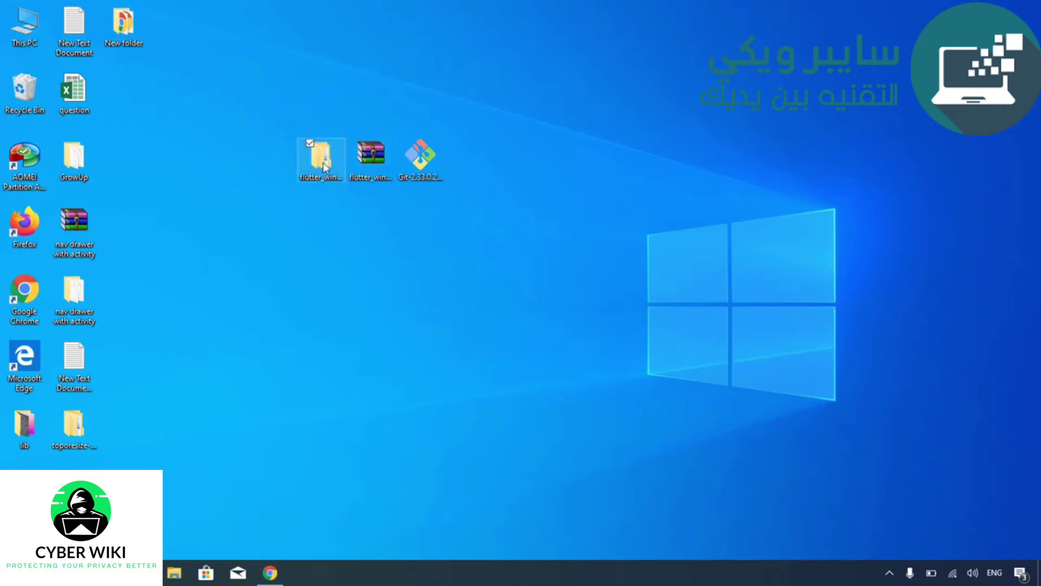
pyautogui.click(307, 238)
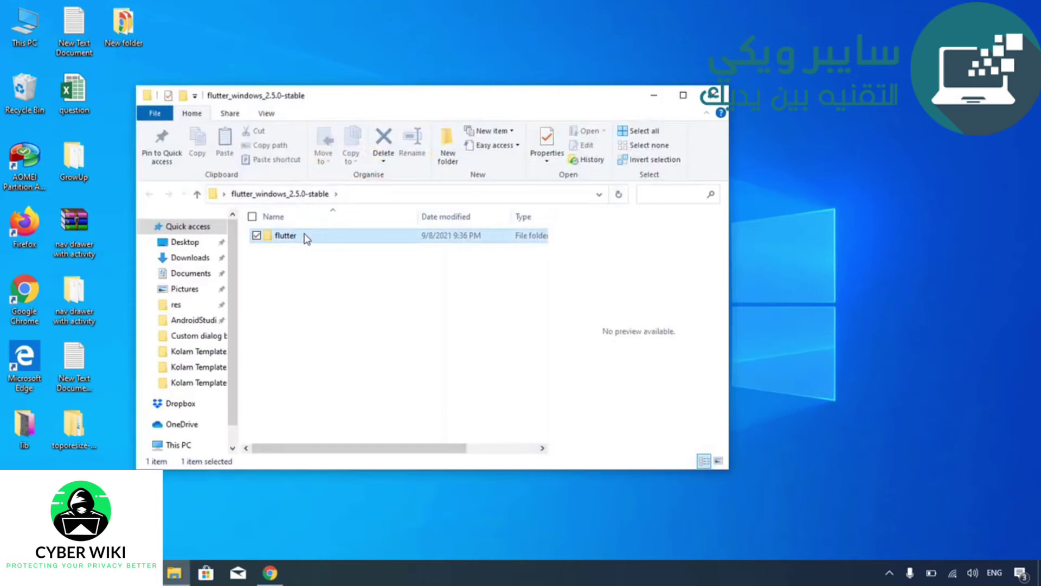
# Look through the extracted flutter folder and copy the whole folder.
pyautogui.doubleClick(307, 238)
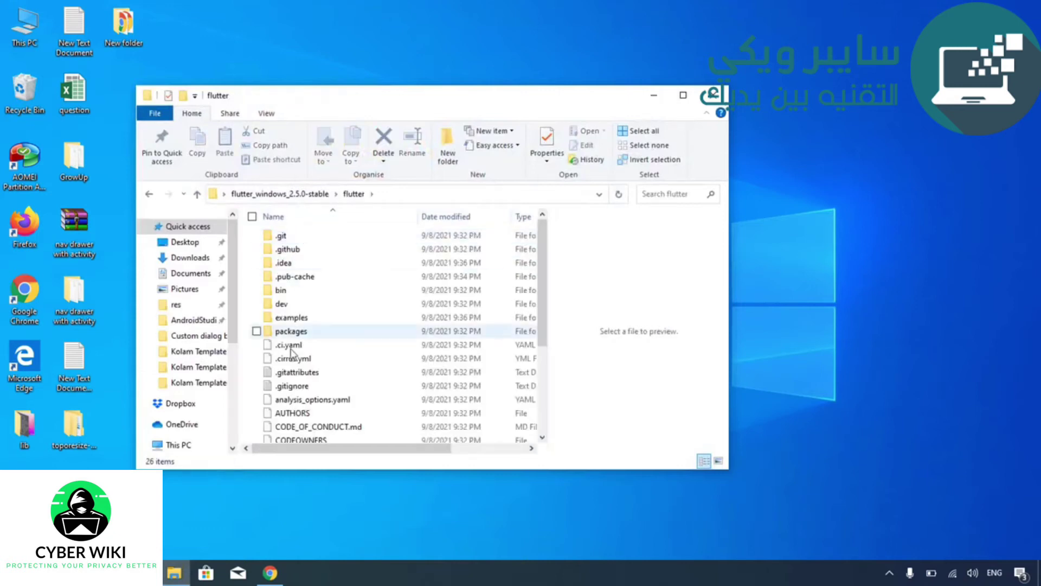
pyautogui.scroll(-3, 383, 343)
pyautogui.scroll(4, 383, 347)
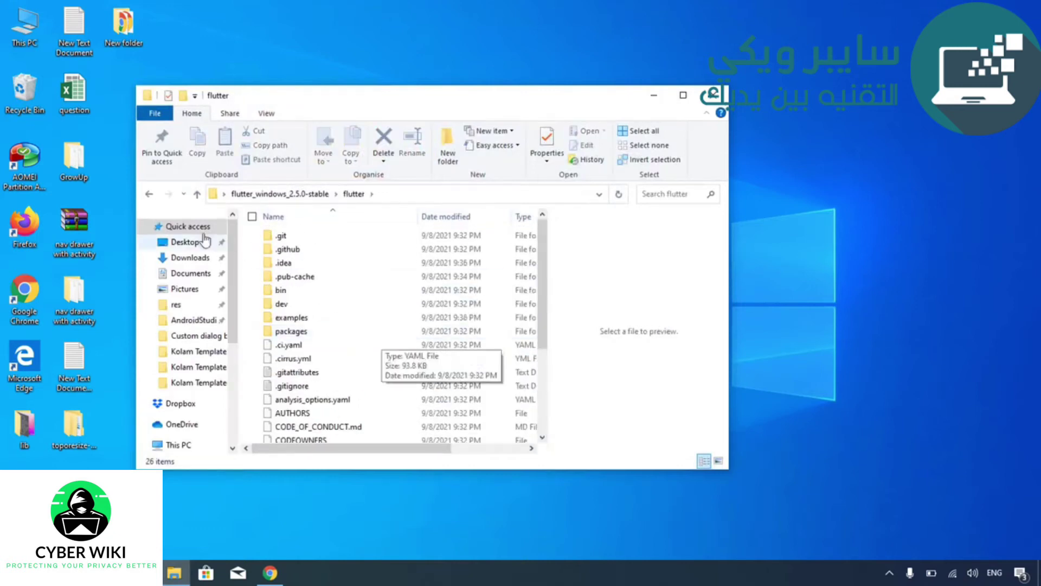
pyautogui.click(150, 196)
pyautogui.rightClick(295, 236)
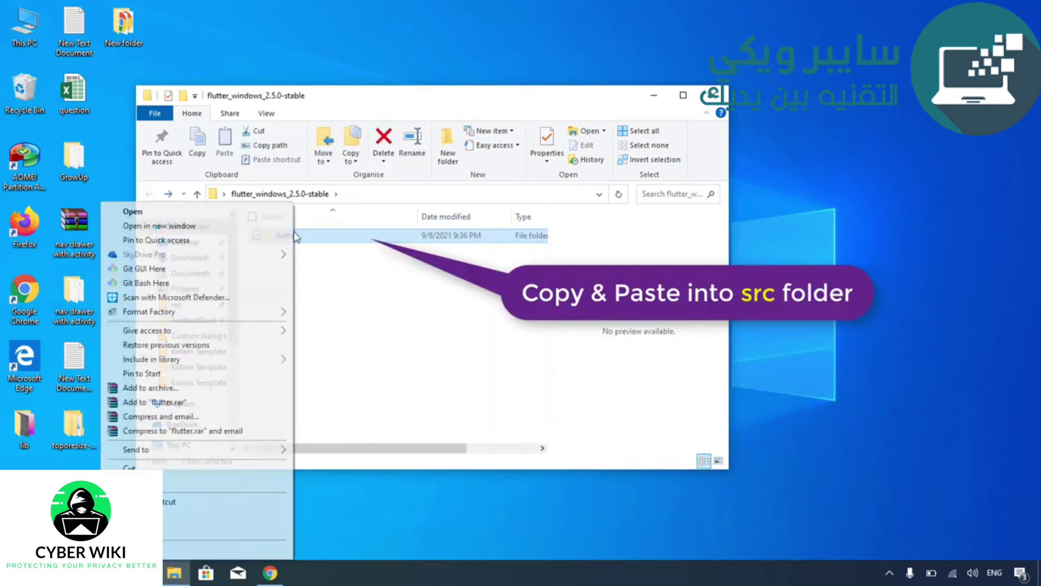
pyautogui.click(196, 482)
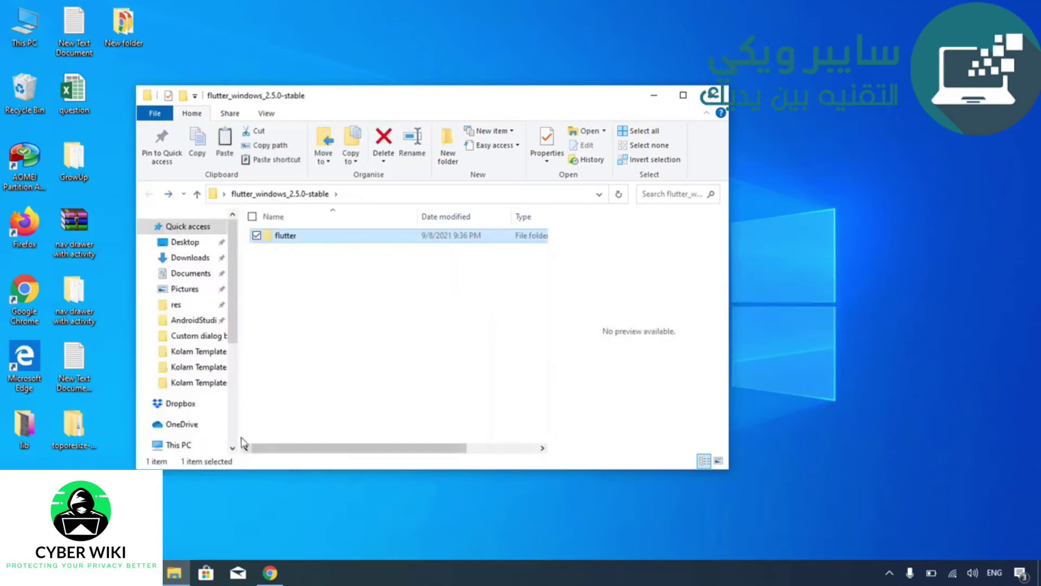
# Paste the copied flutter folder into C:\src and check its contents.
pyautogui.click(185, 446)
pyautogui.scroll(-3, 337, 331)
pyautogui.doubleClick(336, 337)
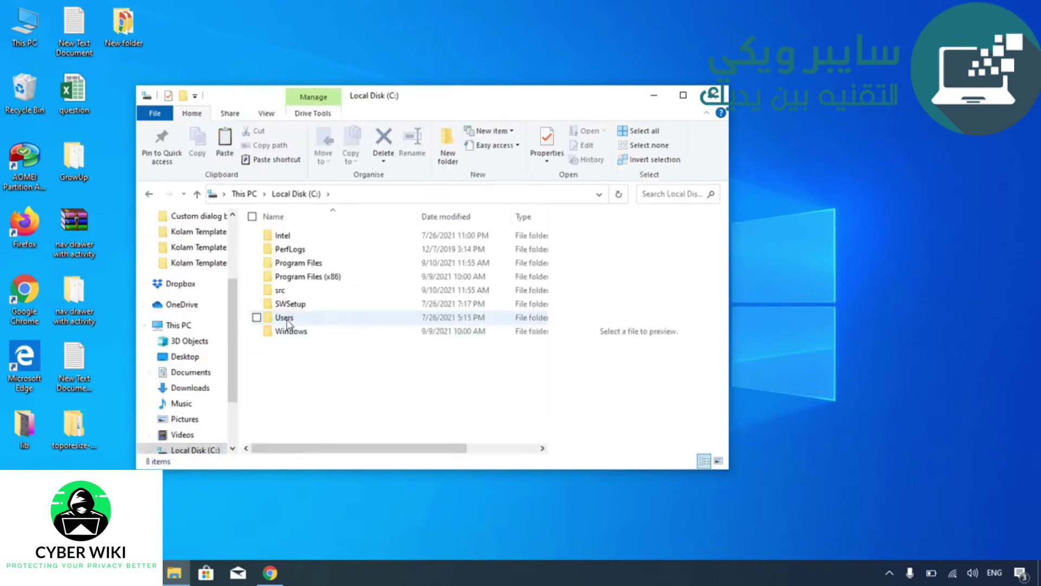
pyautogui.doubleClick(292, 293)
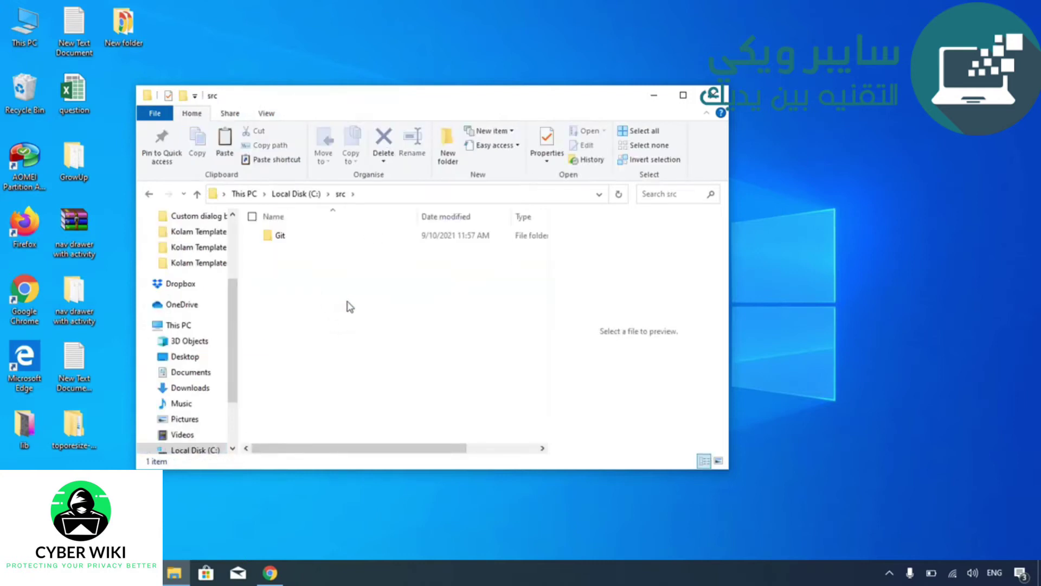
pyautogui.rightClick(348, 305)
pyautogui.click(297, 394)
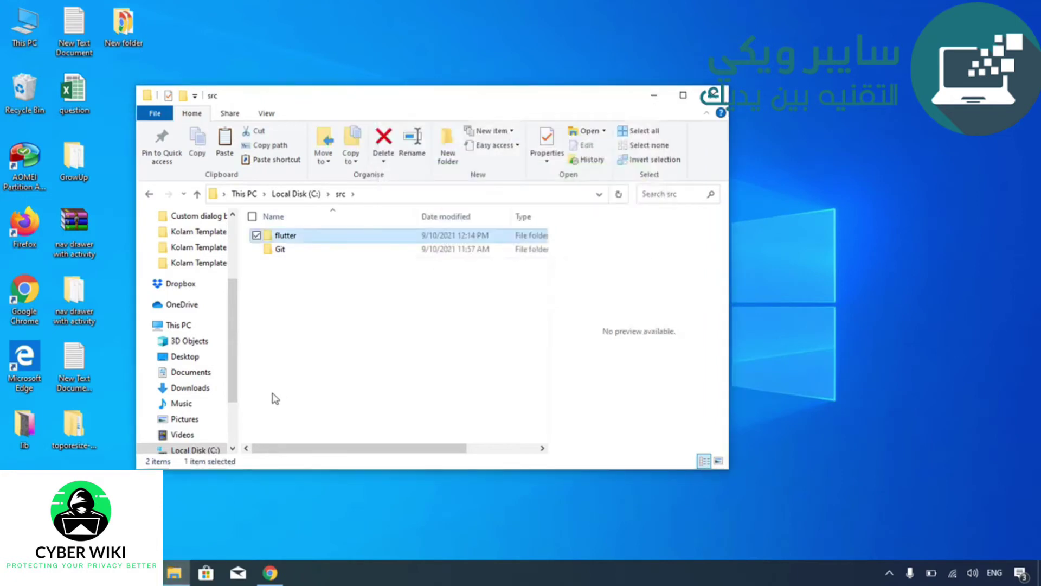
pyautogui.moveTo(350, 116); pyautogui.dragTo(517, 118)
pyautogui.doubleClick(471, 240)
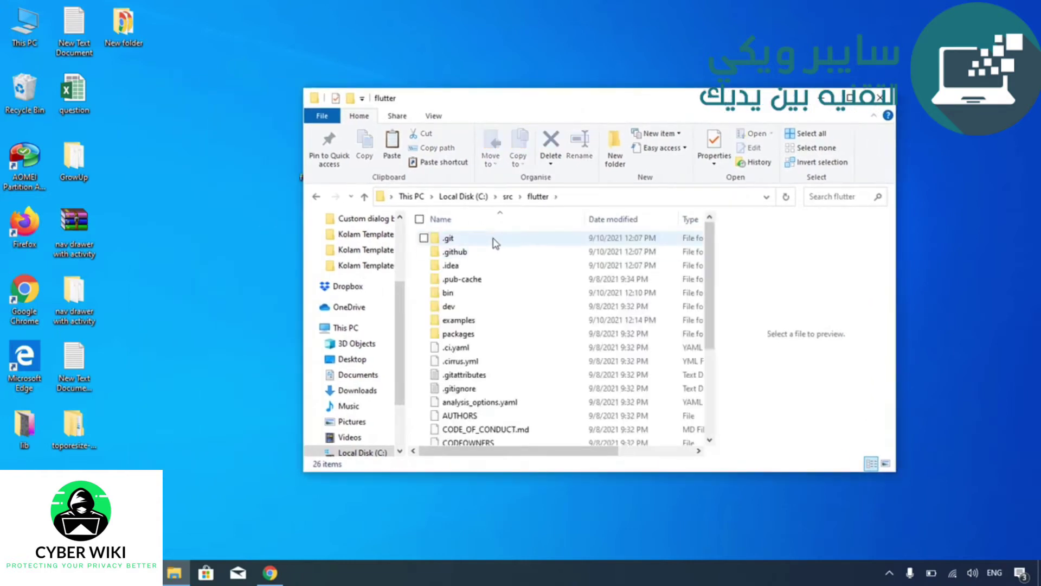
pyautogui.click(316, 197)
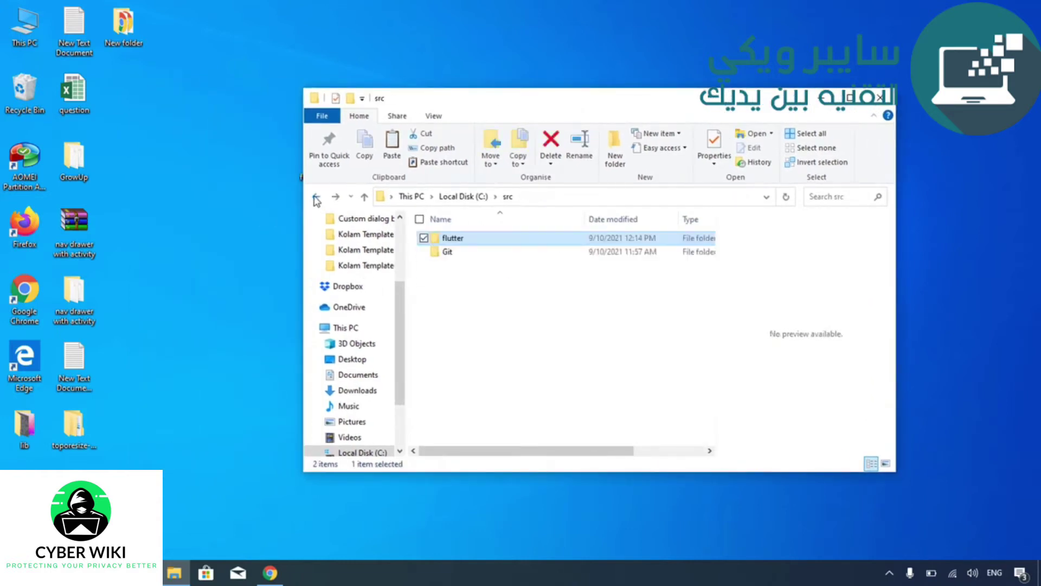
# Open Command Prompt and run the flutter command to test whether it is available.
pyautogui.press('super+s')
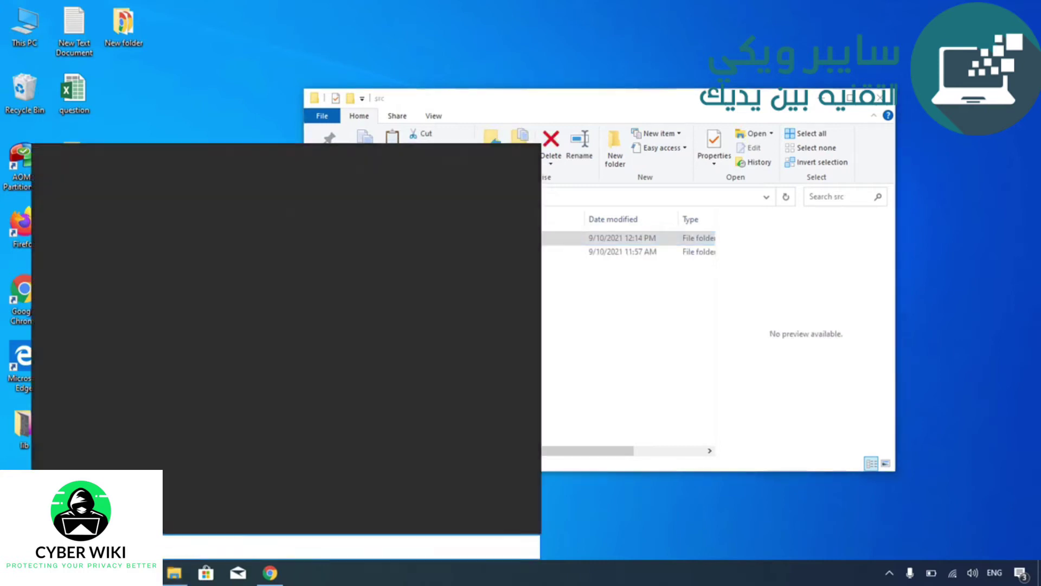
pyautogui.write('cmd')
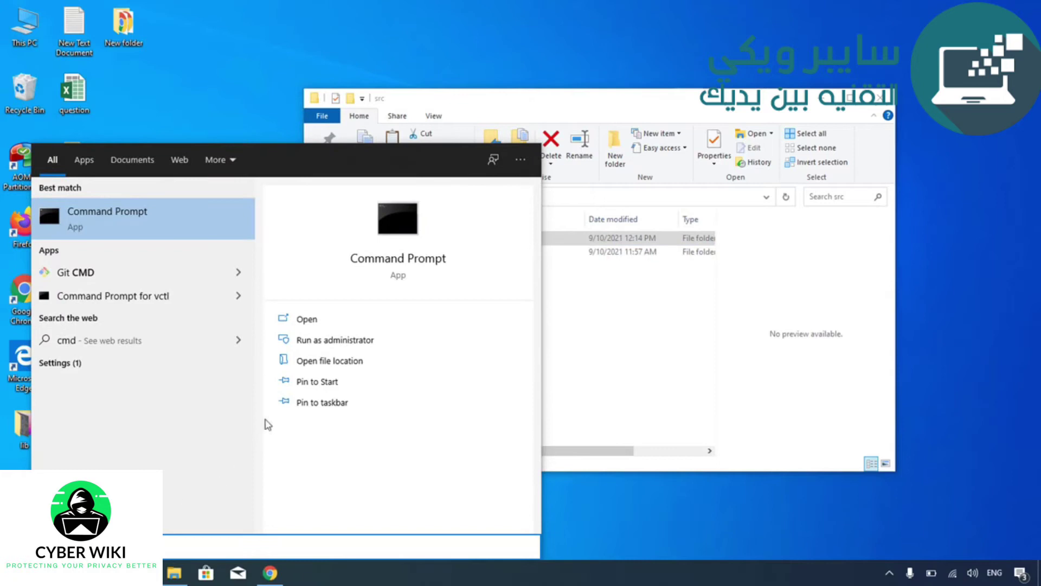
pyautogui.click(307, 319)
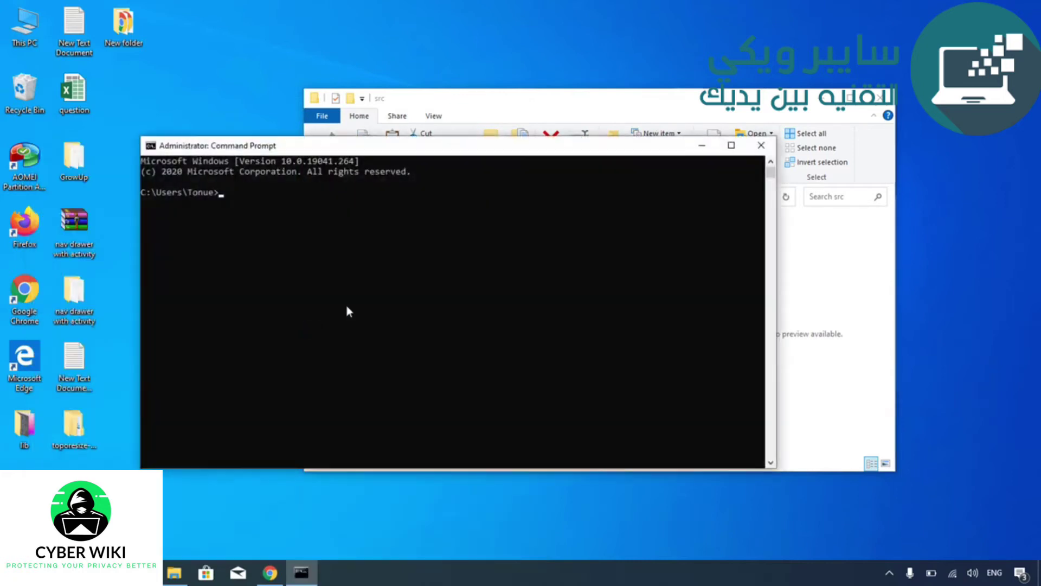
pyautogui.write('flutter')
pyautogui.press('Return')
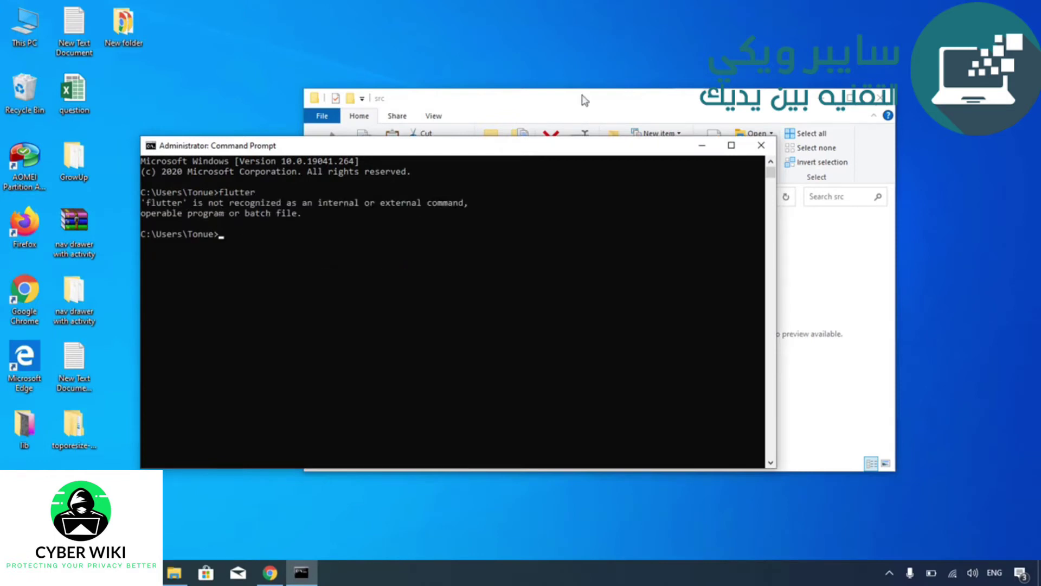
# Switch back to File Explorer and copy the folder path C:\src\flutter\bin.
pyautogui.click(582, 103)
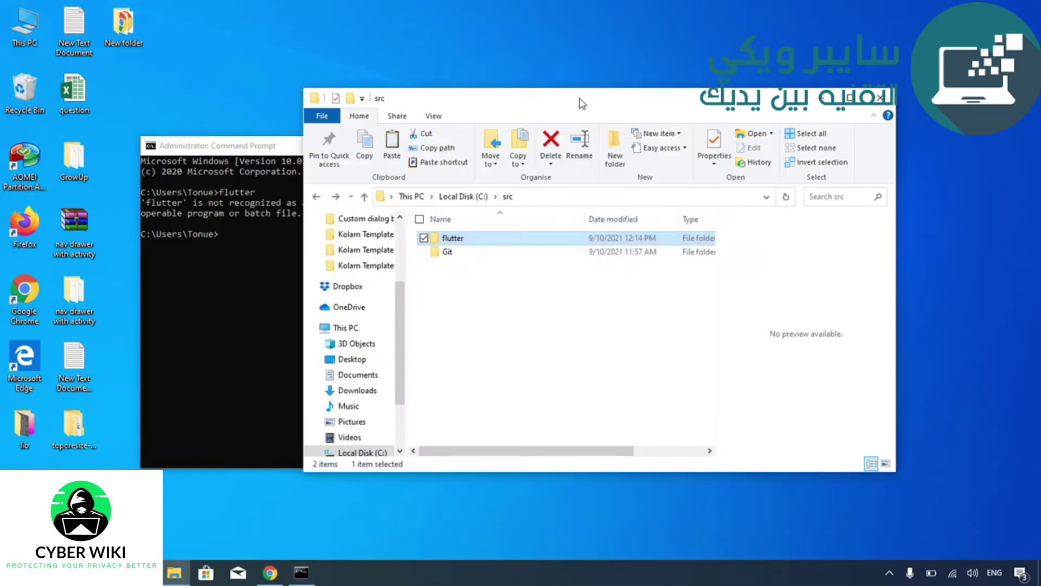
pyautogui.doubleClick(472, 242)
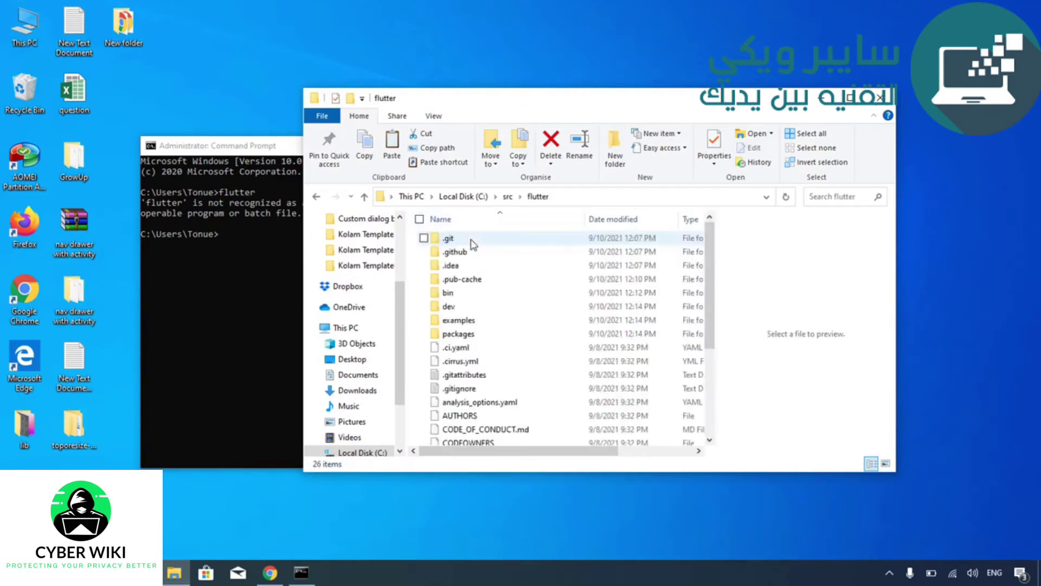
pyautogui.doubleClick(449, 293)
pyautogui.click(618, 197)
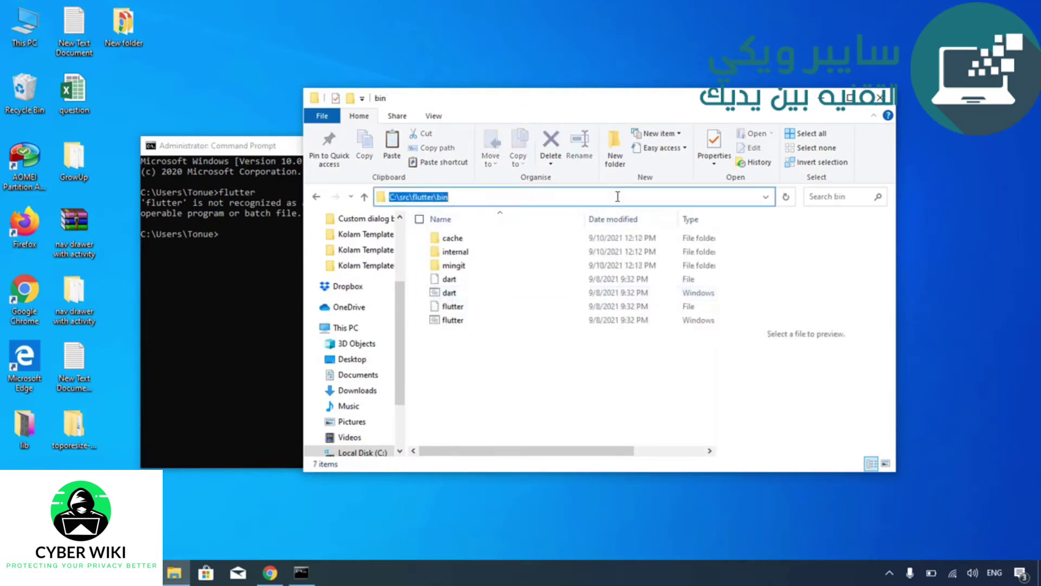
pyautogui.rightClick(463, 197)
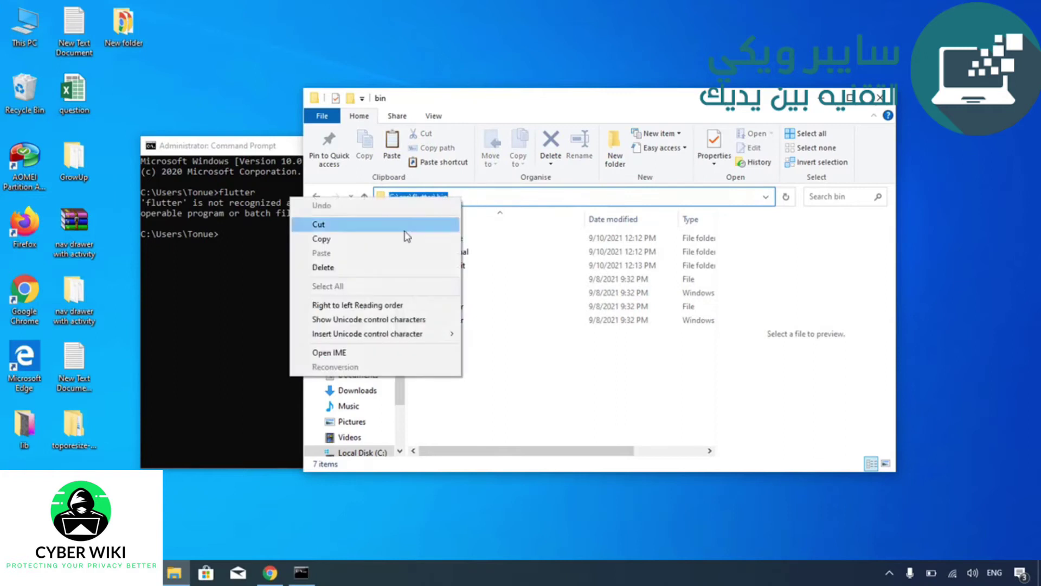
pyautogui.click(373, 242)
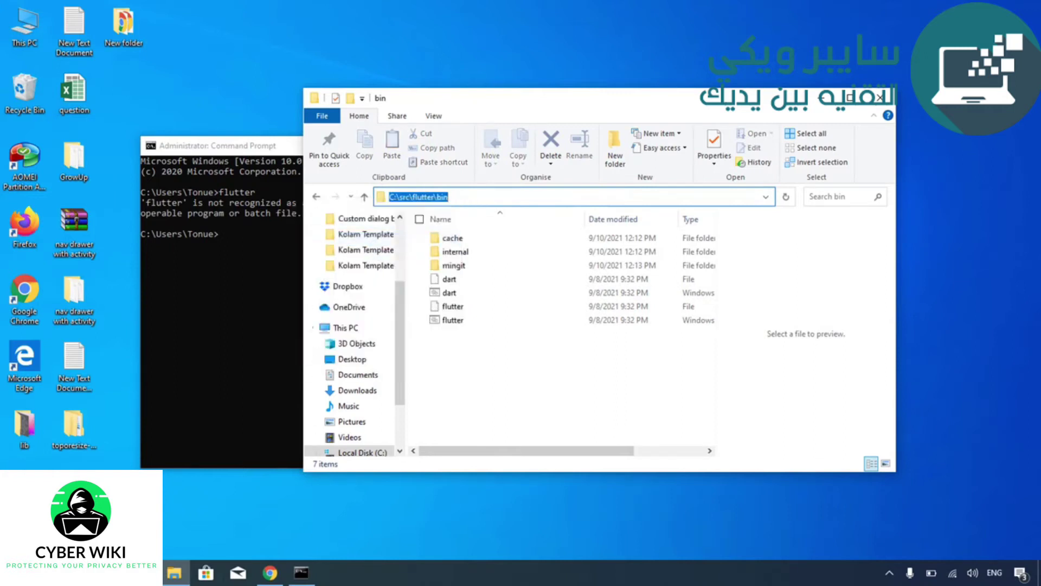
# Find the system environment variable settings with a search for env and open the Environment Variables dialog.
pyautogui.press('super')
pyautogui.write('env')
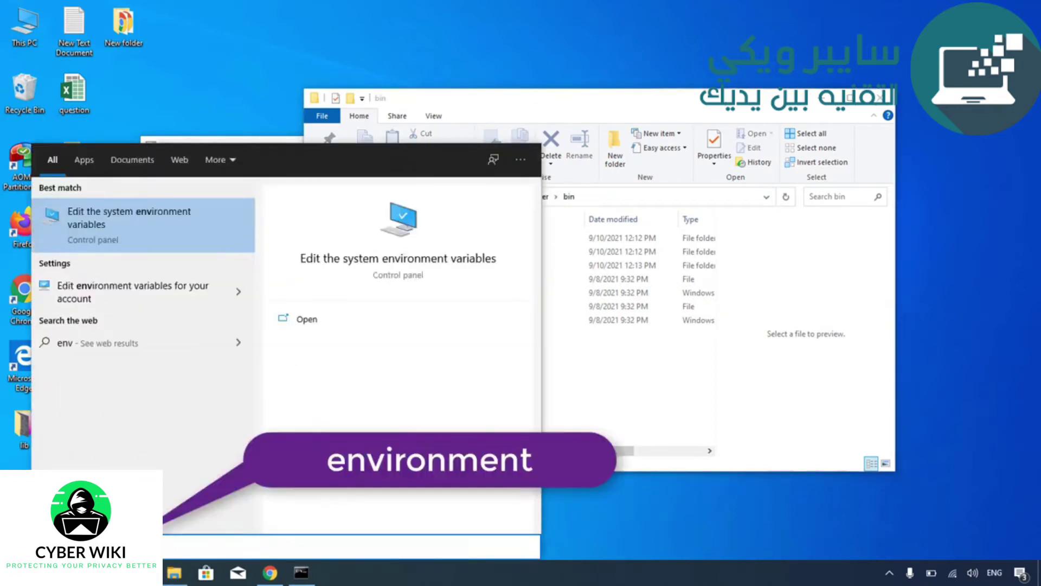
pyautogui.click(149, 233)
pyautogui.moveTo(222, 26); pyautogui.dragTo(604, 156)
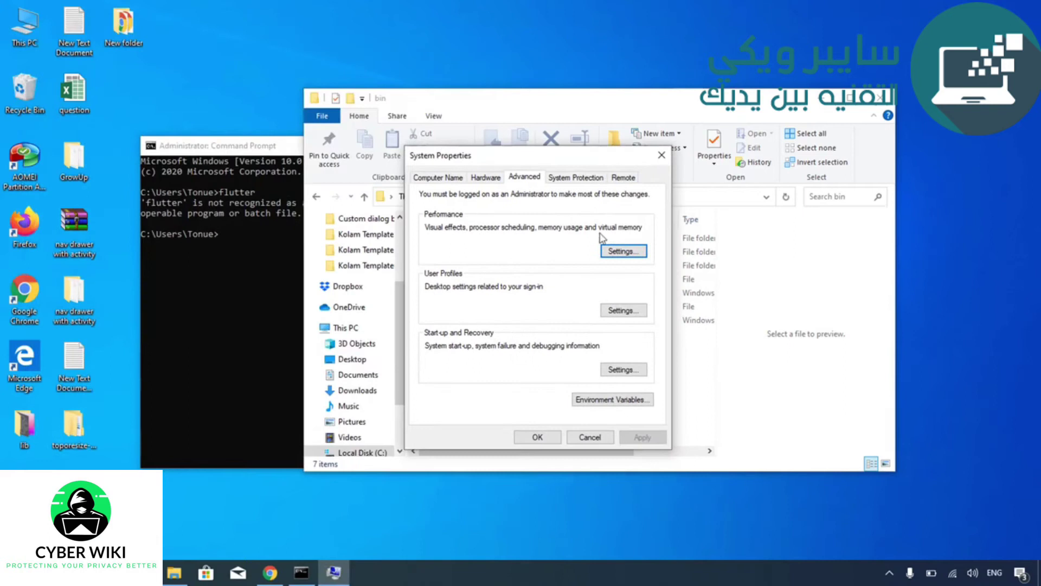
pyautogui.click(618, 399)
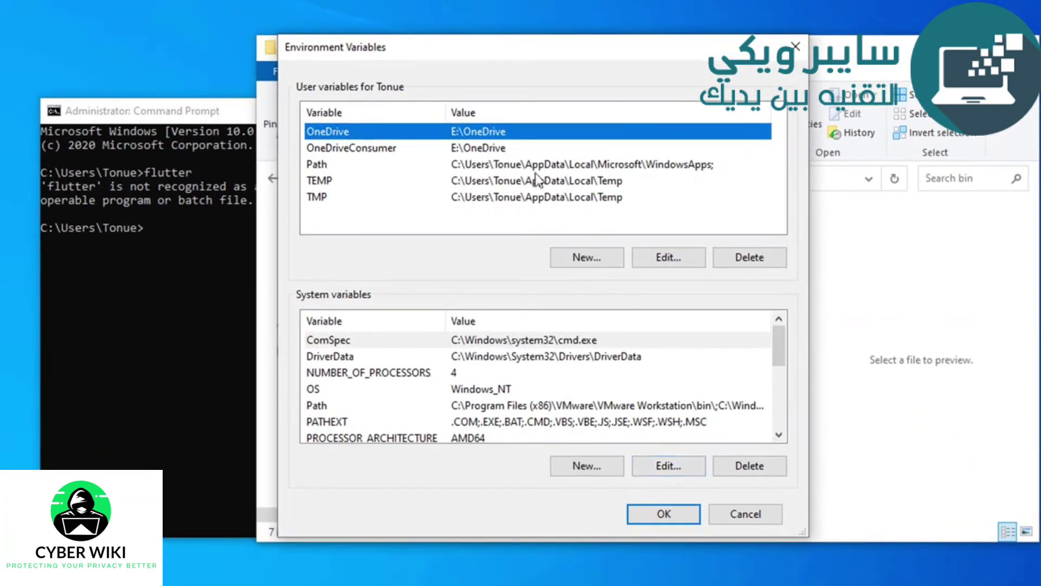
# Add C:\src\flutter\bin as a new entry in the user Path variable and save all the settings dialogs.
pyautogui.click(319, 165)
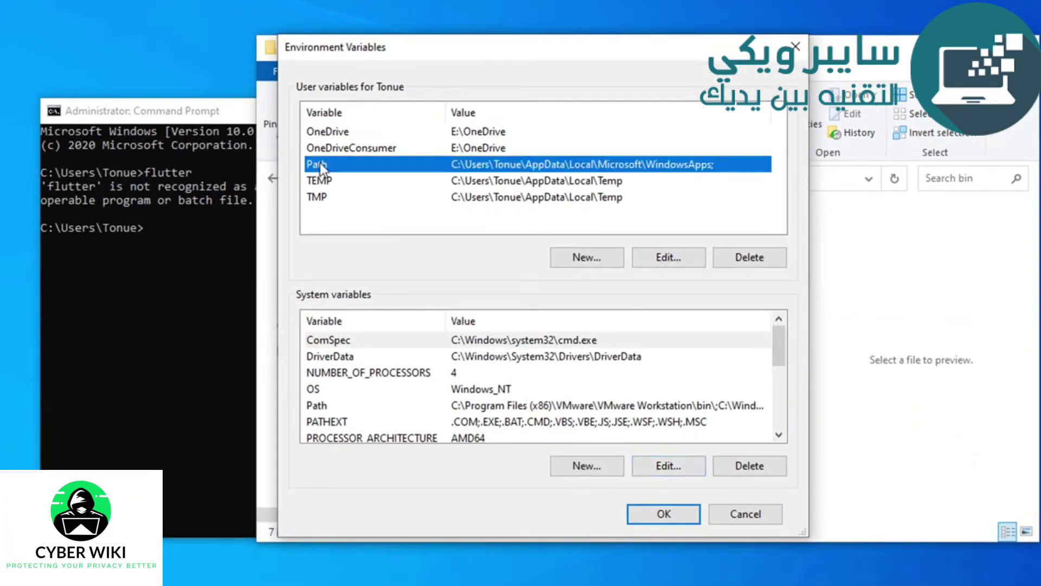
pyautogui.click(668, 257)
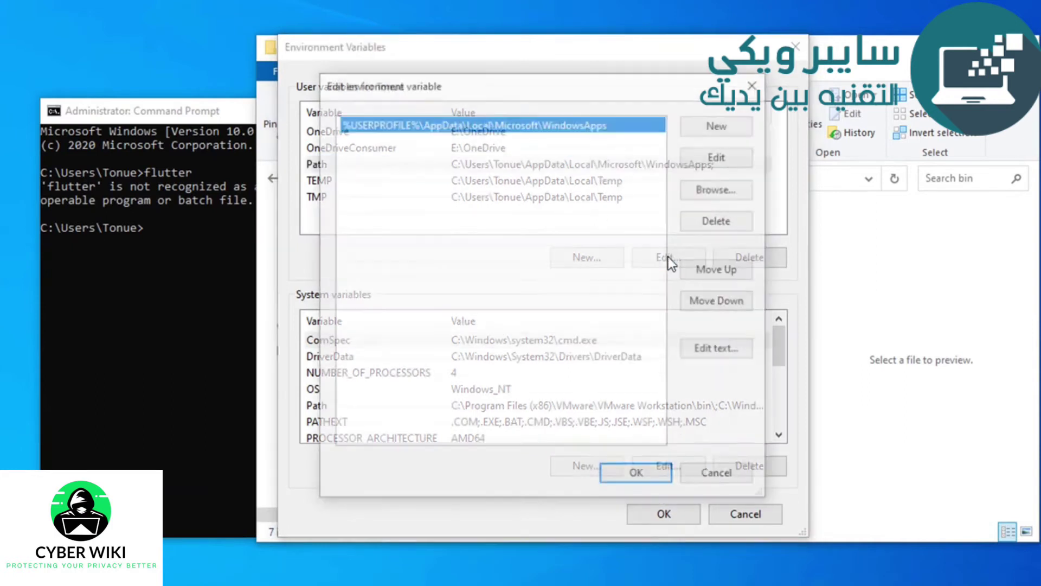
pyautogui.click(717, 122)
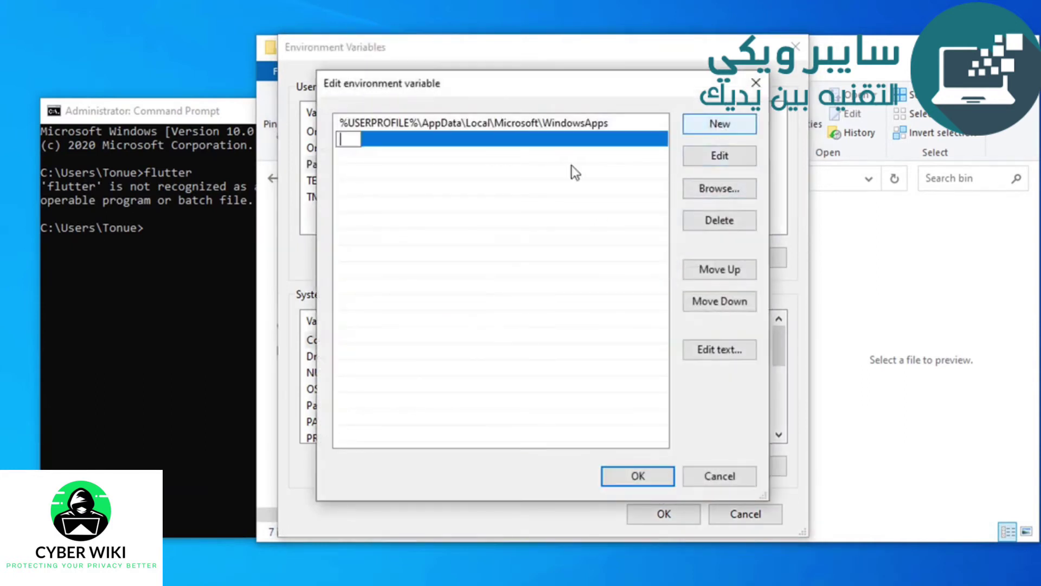
pyautogui.hotkey('ctrl', 'v')
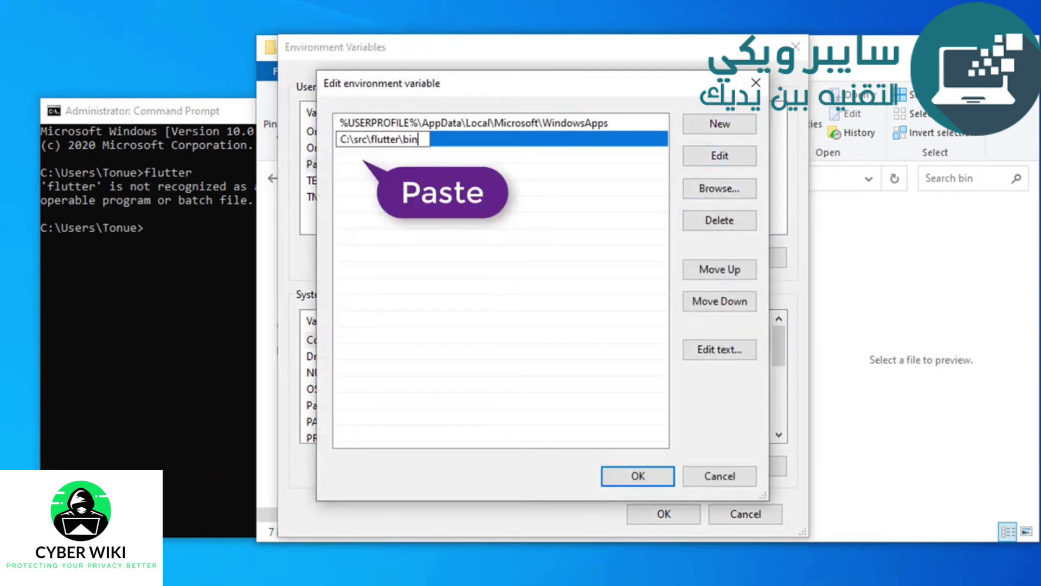
pyautogui.click(506, 229)
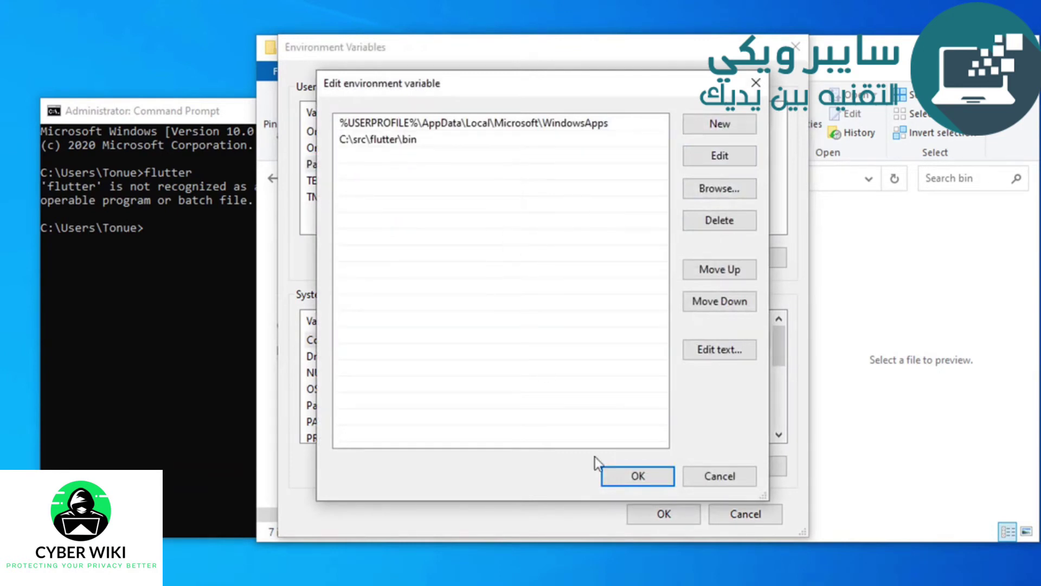
pyautogui.click(637, 473)
pyautogui.click(656, 516)
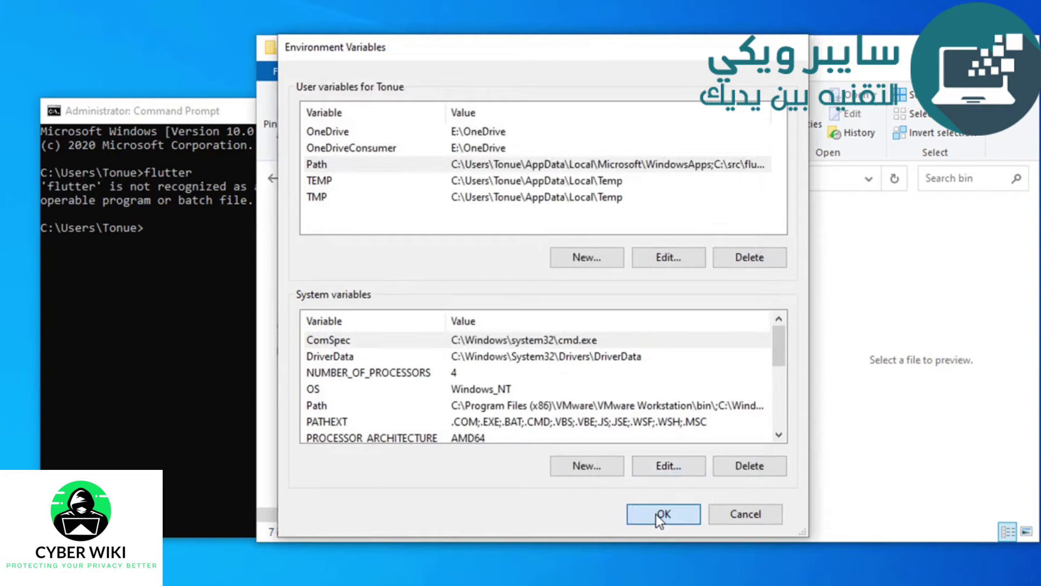
pyautogui.click(570, 500)
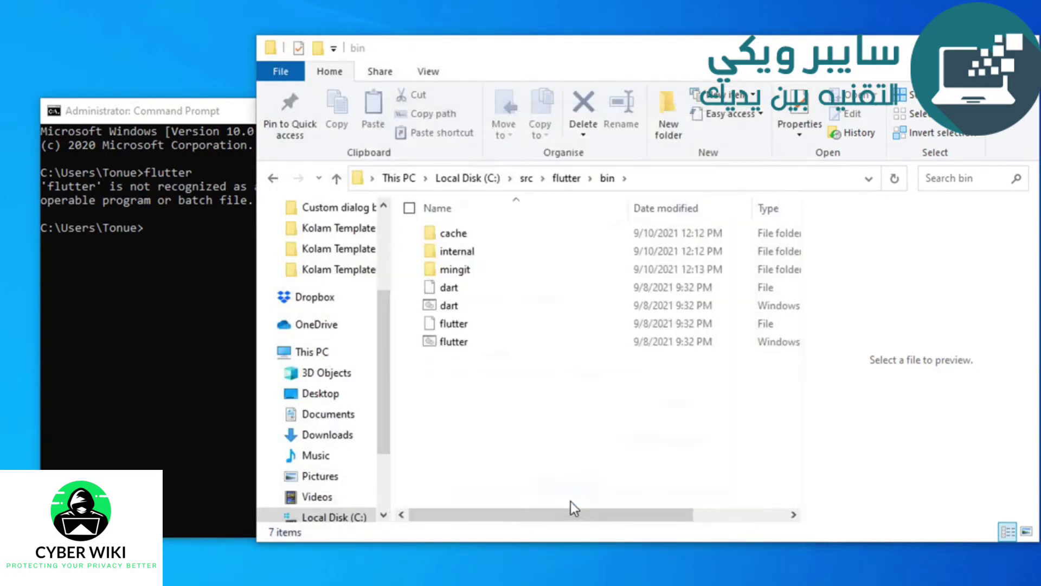
# Test flutter and flutter --version in the open Command Prompt, then close Command Prompt and the bin folder window.
pyautogui.click(174, 234)
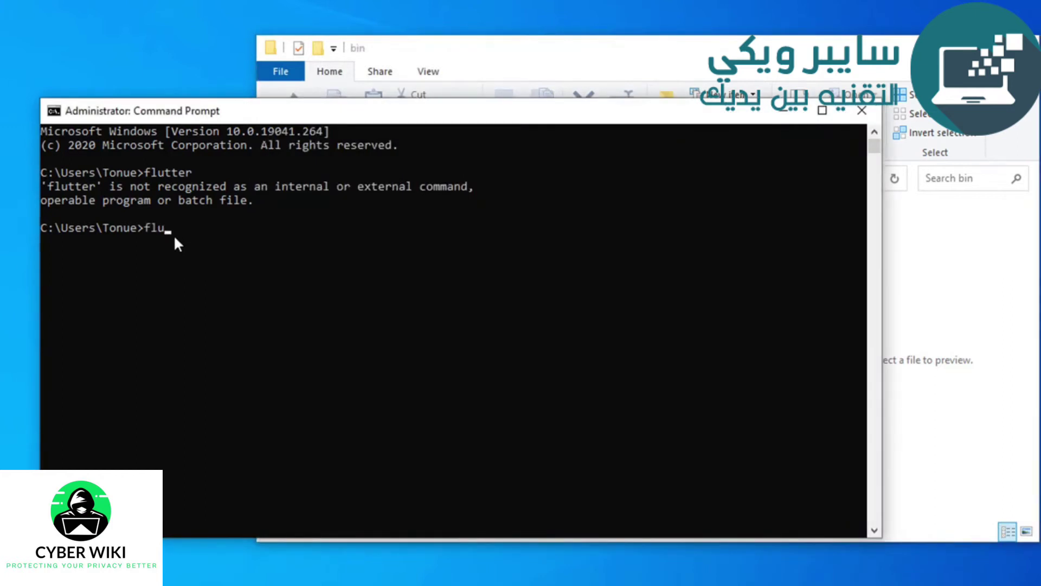
pyautogui.write('flutter')
pyautogui.press('Return')
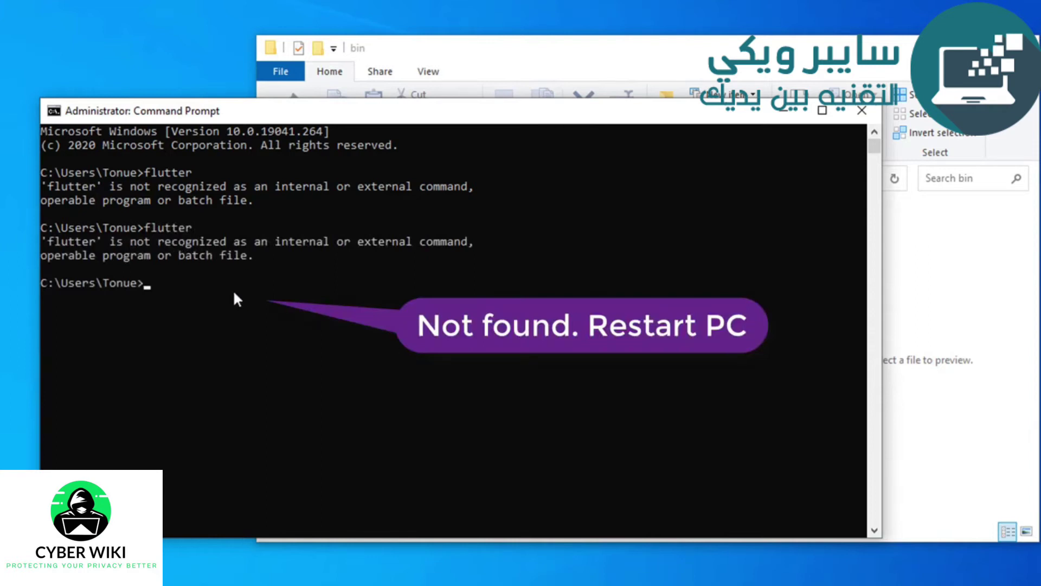
pyautogui.write('flutter --version')
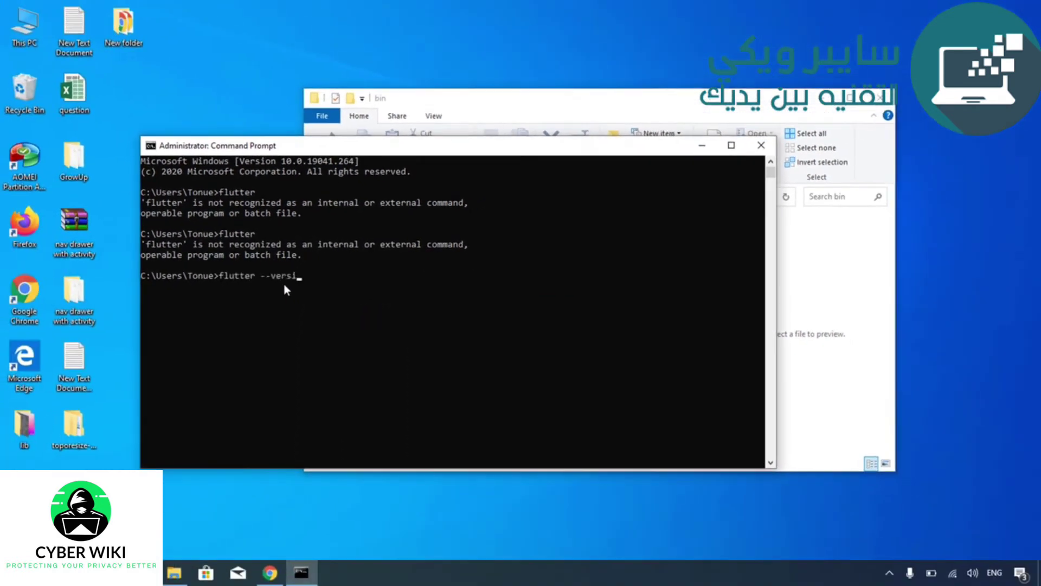
pyautogui.press('Return')
pyautogui.click(762, 146)
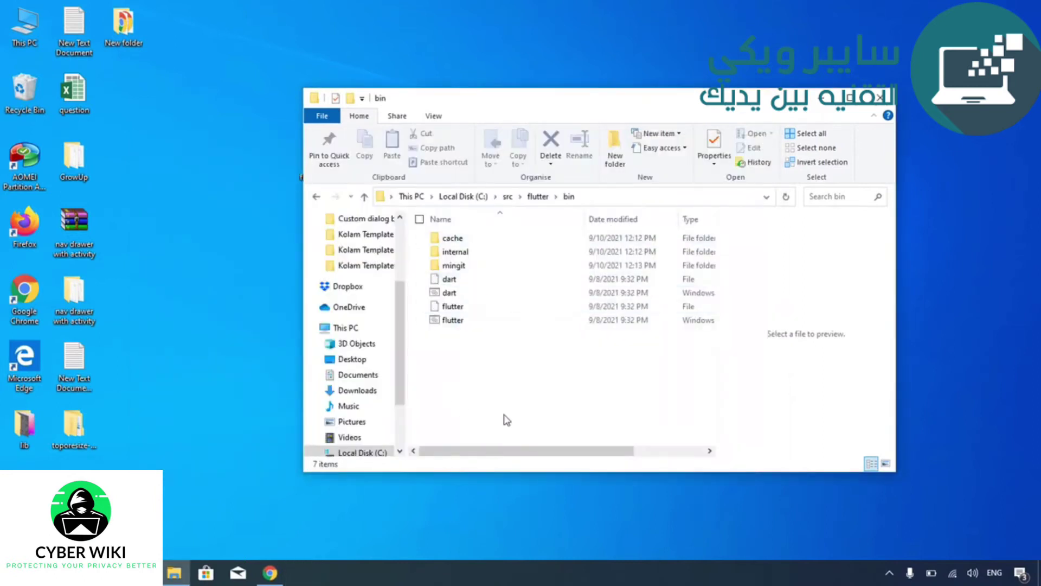
pyautogui.click(886, 105)
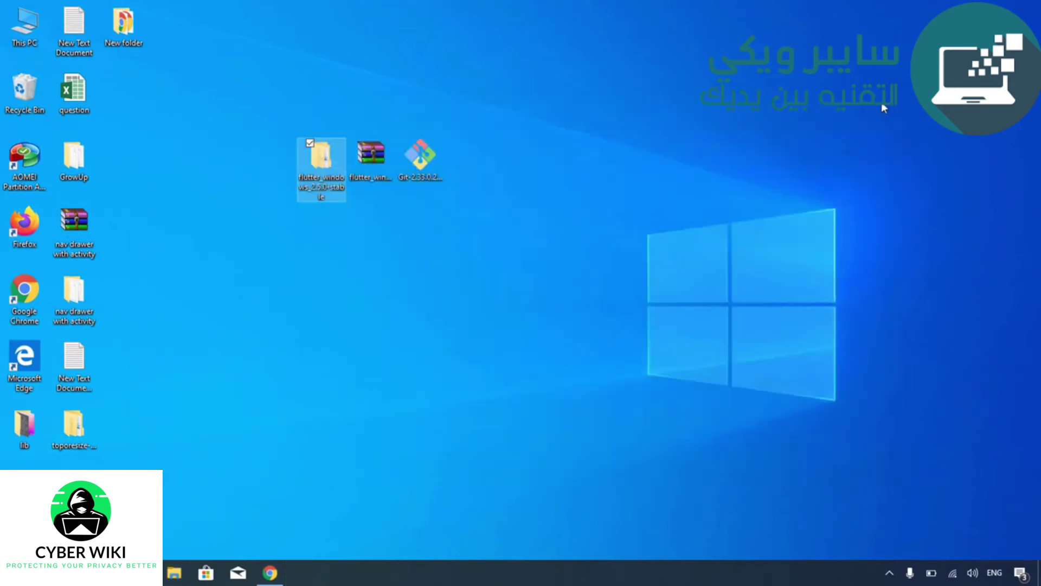
pyautogui.click(497, 340)
# Open a fresh Command Prompt, check the Flutter installation with flutter --version, and close the window.
pyautogui.press('super')
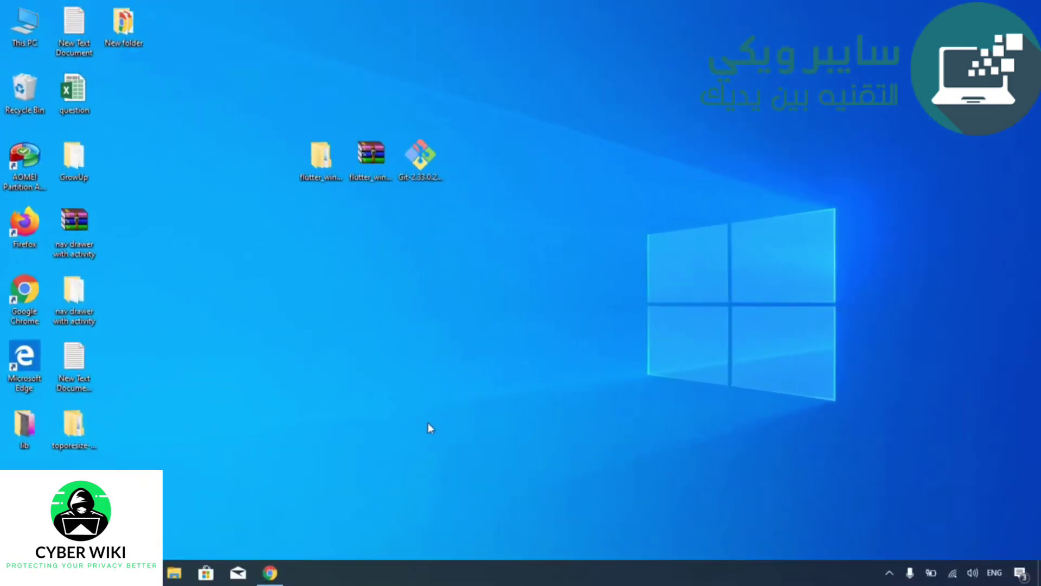
pyautogui.press('super+s')
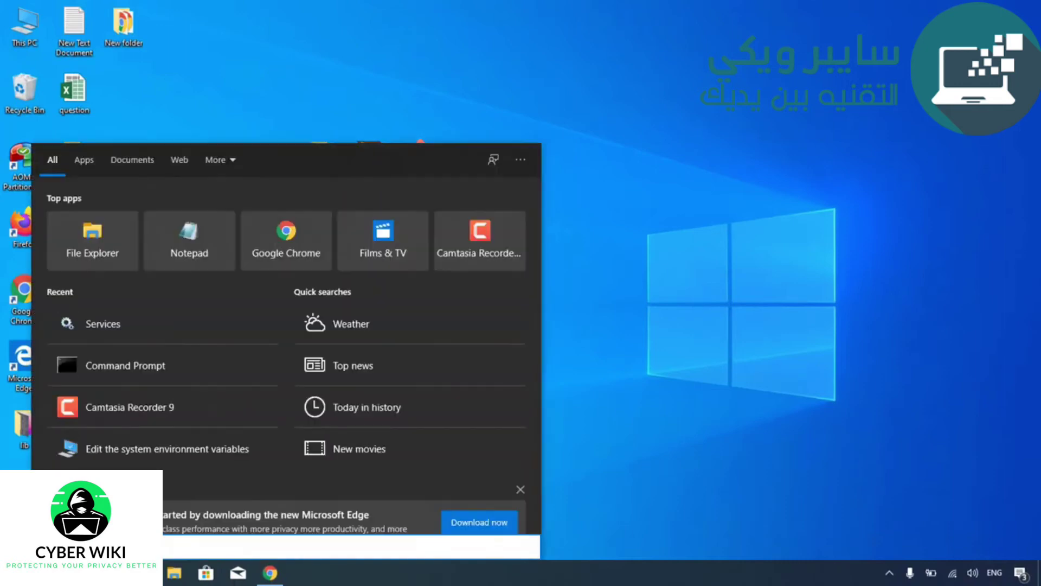
pyautogui.write('cmd')
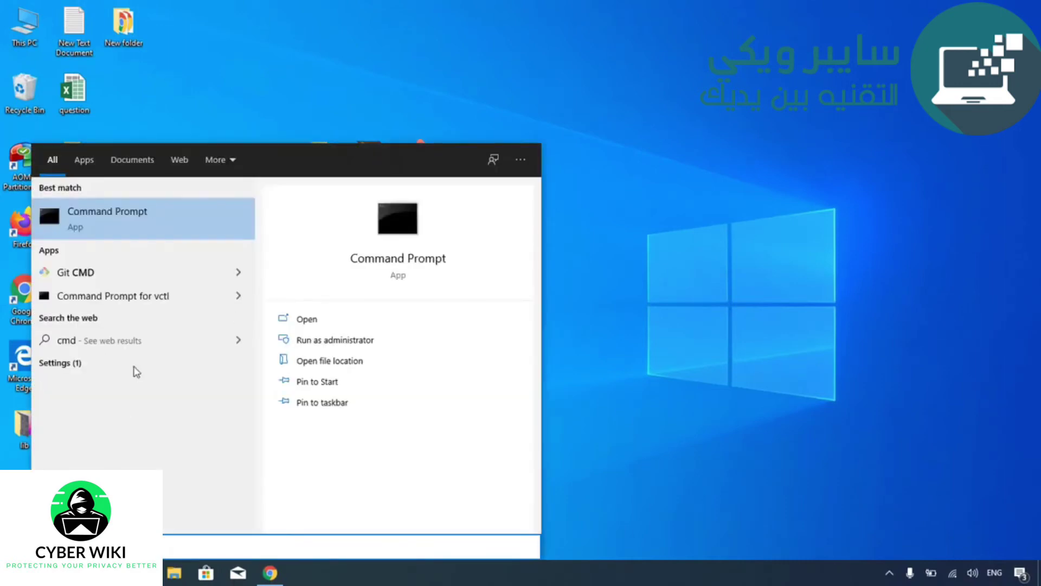
pyautogui.click(161, 220)
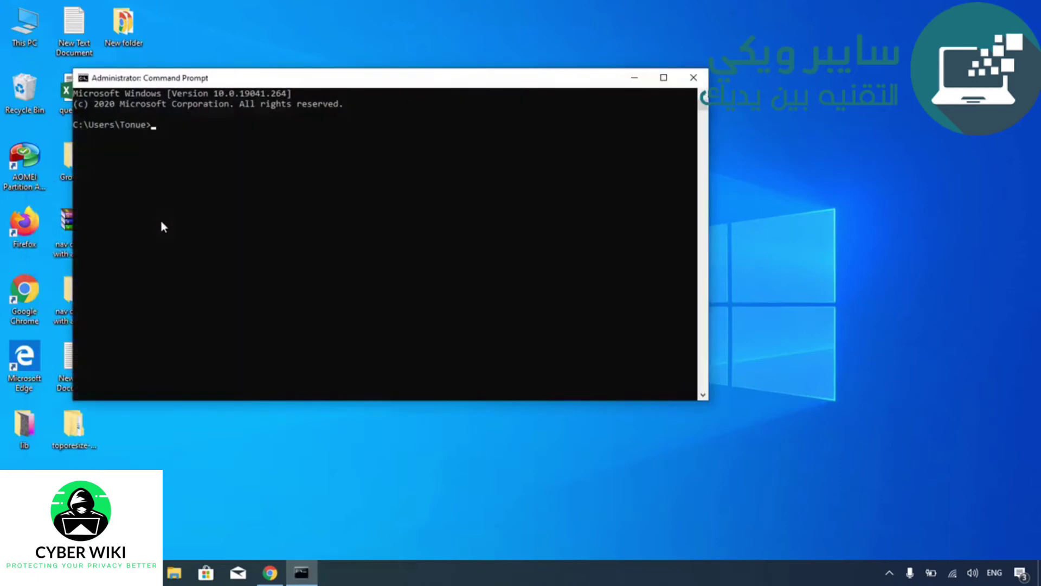
pyautogui.write('flutte')
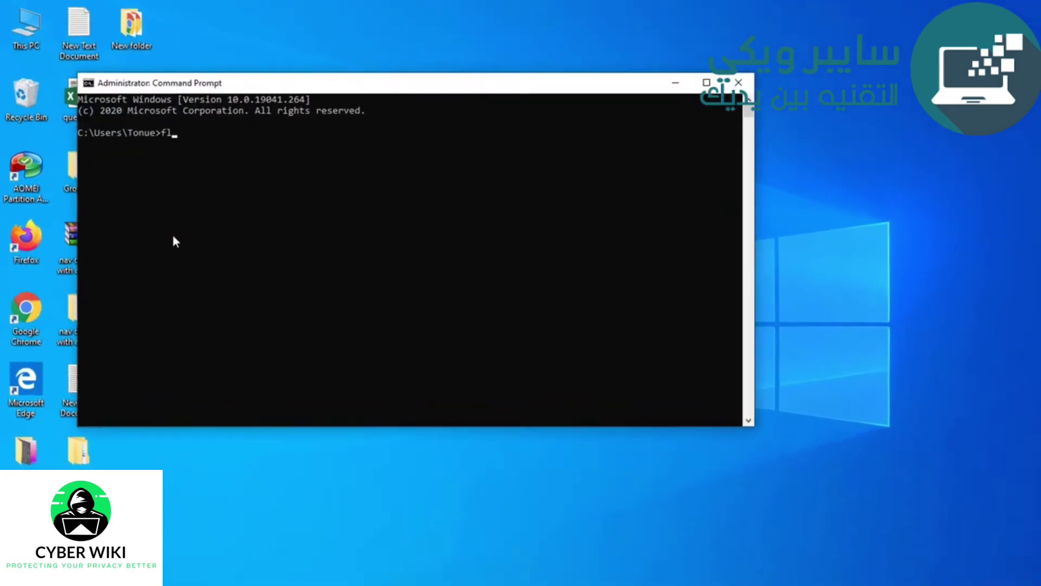
pyautogui.write('r --versi')
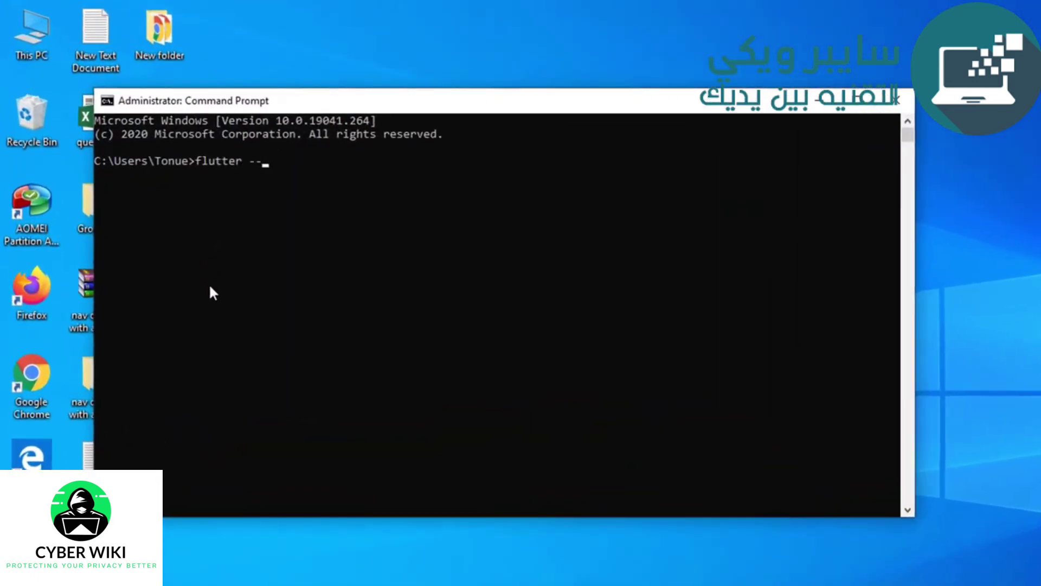
pyautogui.write('on')
pyautogui.press('Return')
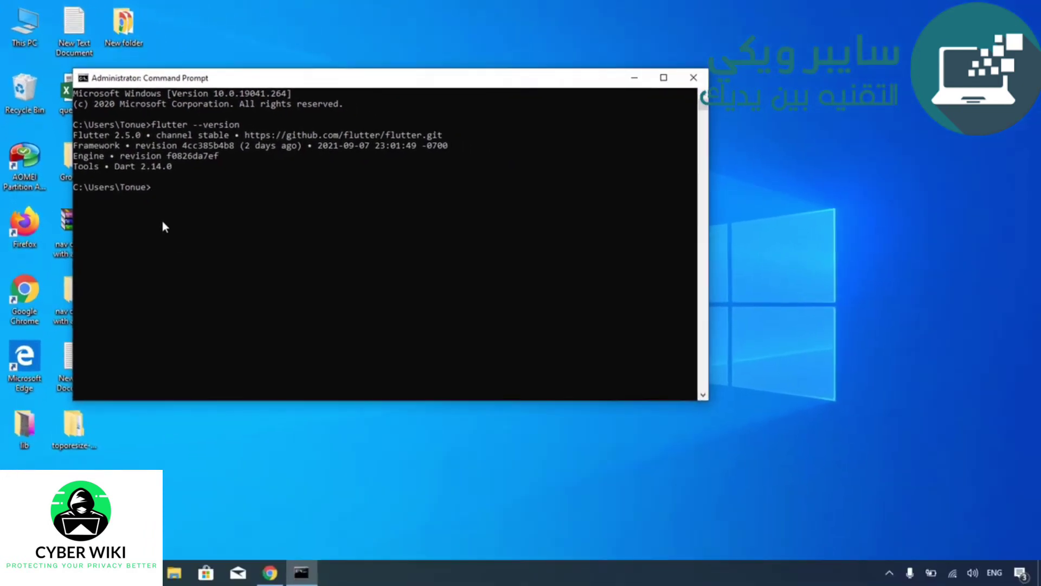
pyautogui.click(693, 77)
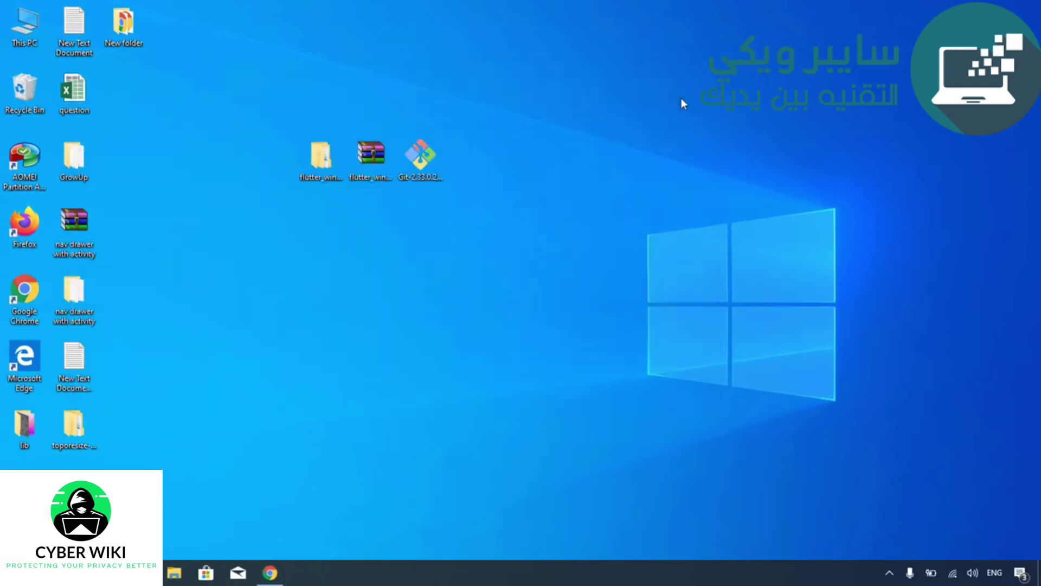
# Browse to C:\src\flutter in File Explorer and launch flutter_console.
pyautogui.click(179, 573)
pyautogui.click(338, 448)
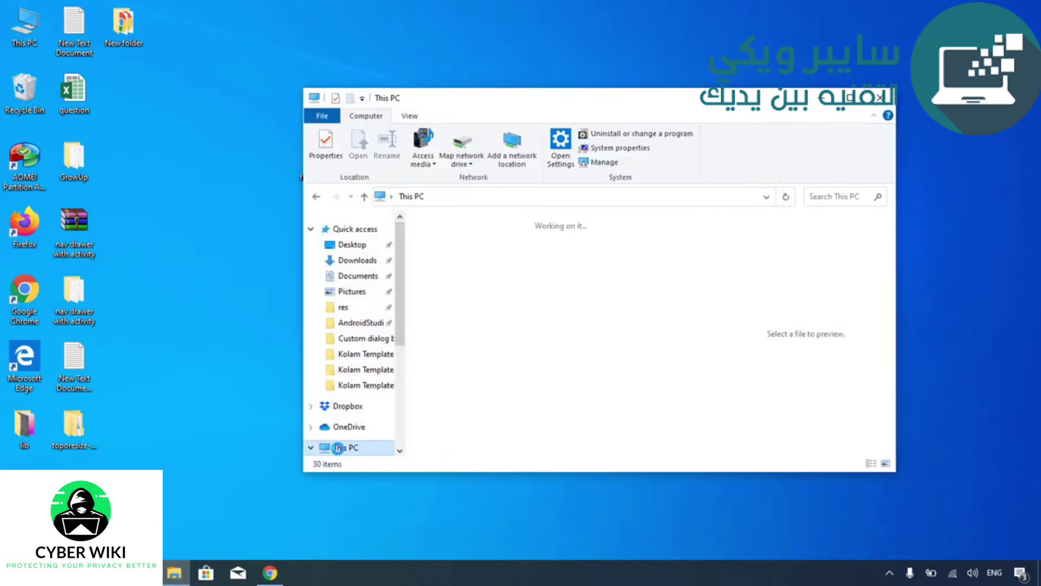
pyautogui.scroll(-5, 493, 390)
pyautogui.doubleClick(509, 341)
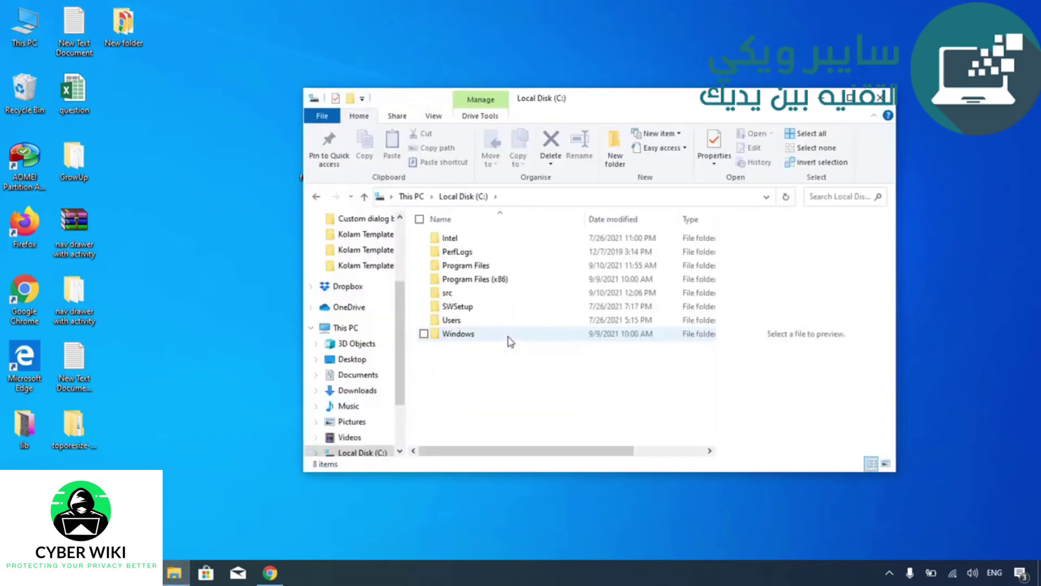
pyautogui.doubleClick(465, 293)
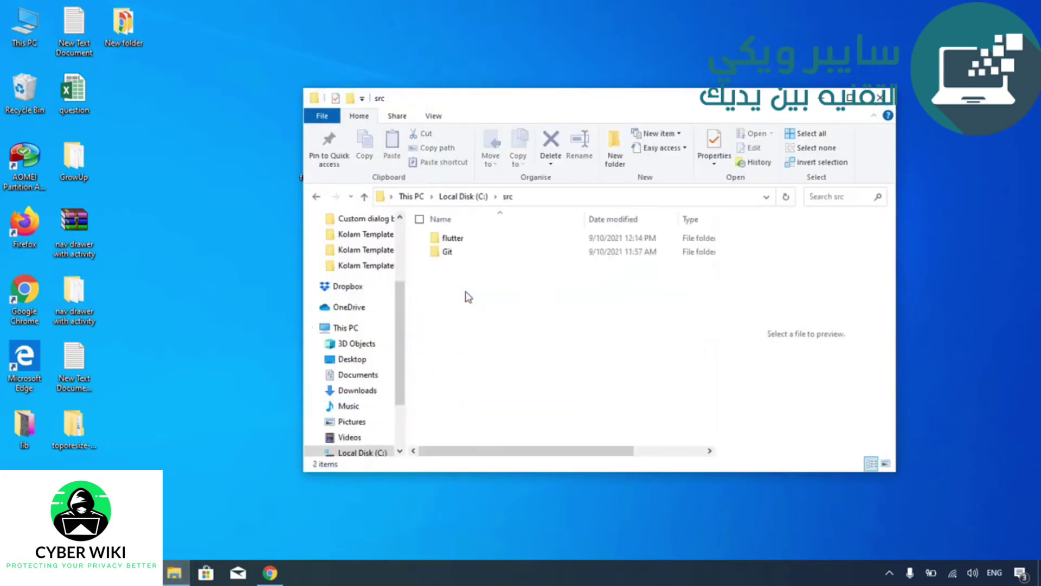
pyautogui.doubleClick(453, 238)
pyautogui.scroll(-3, 543, 382)
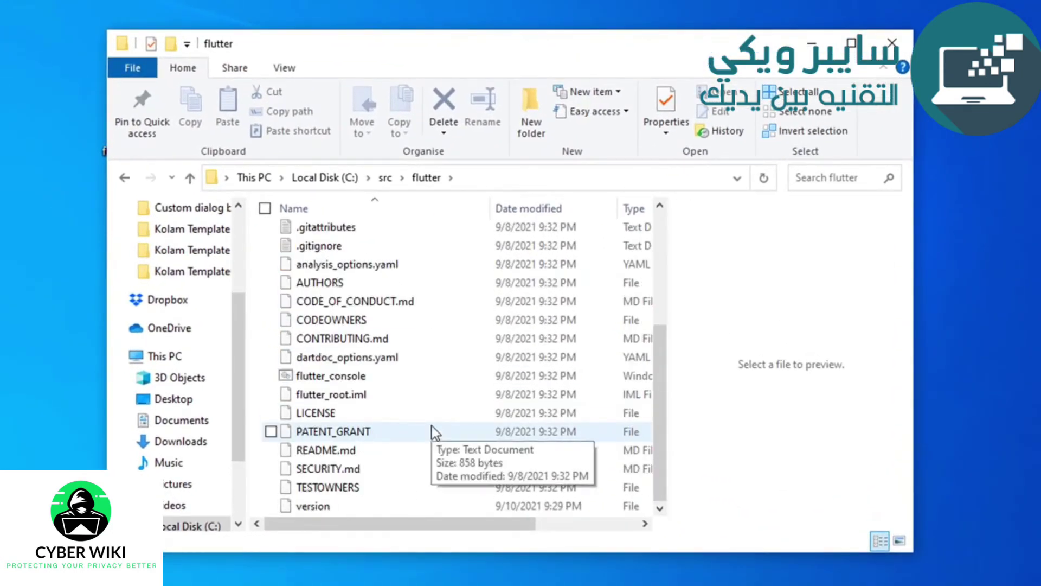
pyautogui.click(339, 379)
pyautogui.doubleClick(340, 378)
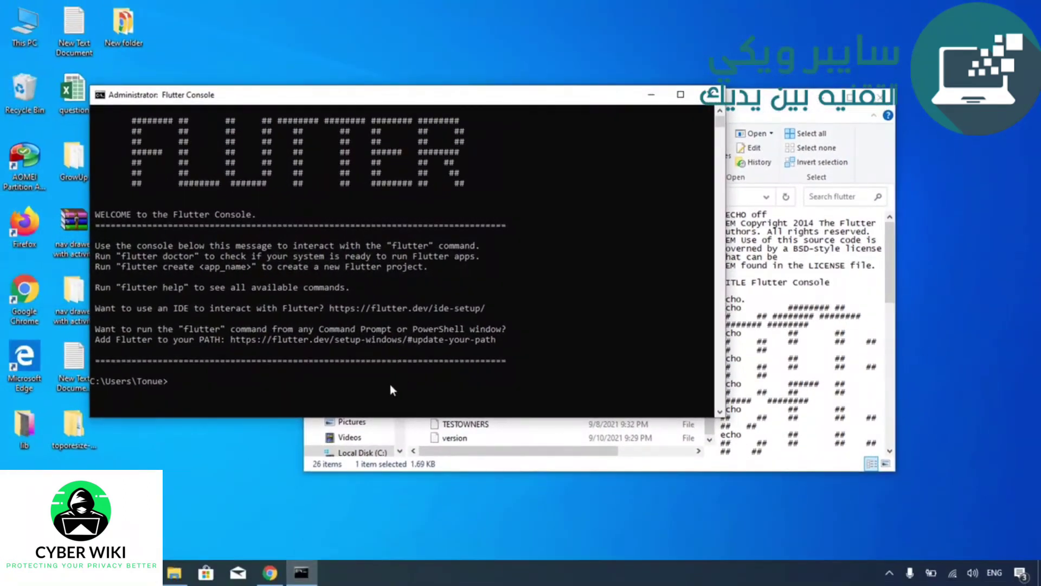
# Switch to Chrome and copy the flutter doctor command from the Run flutter doctor section of the Windows install page.
pyautogui.click(269, 574)
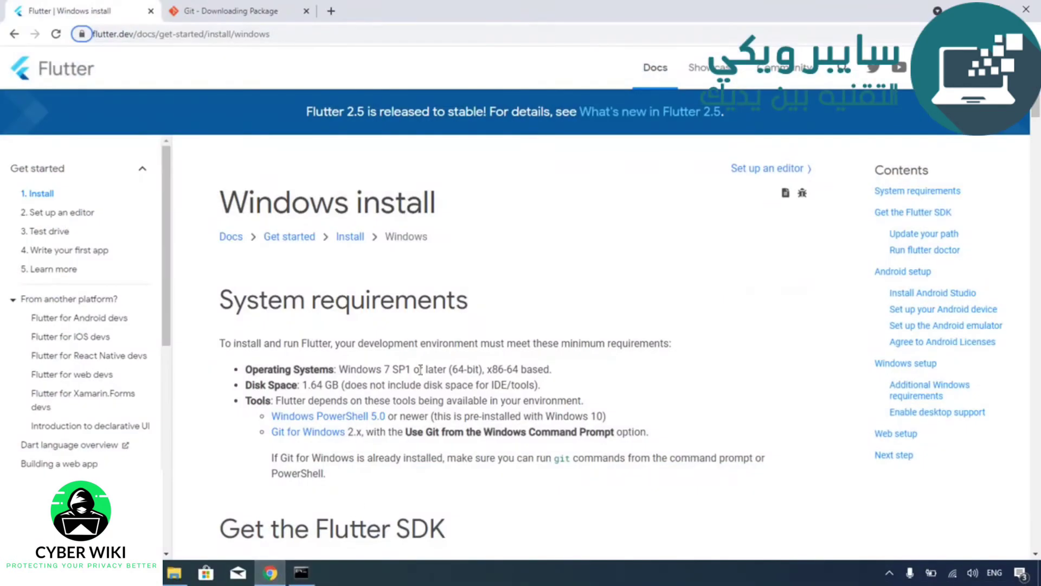
pyautogui.scroll(-2, 420, 370)
pyautogui.scroll(-10, 420, 371)
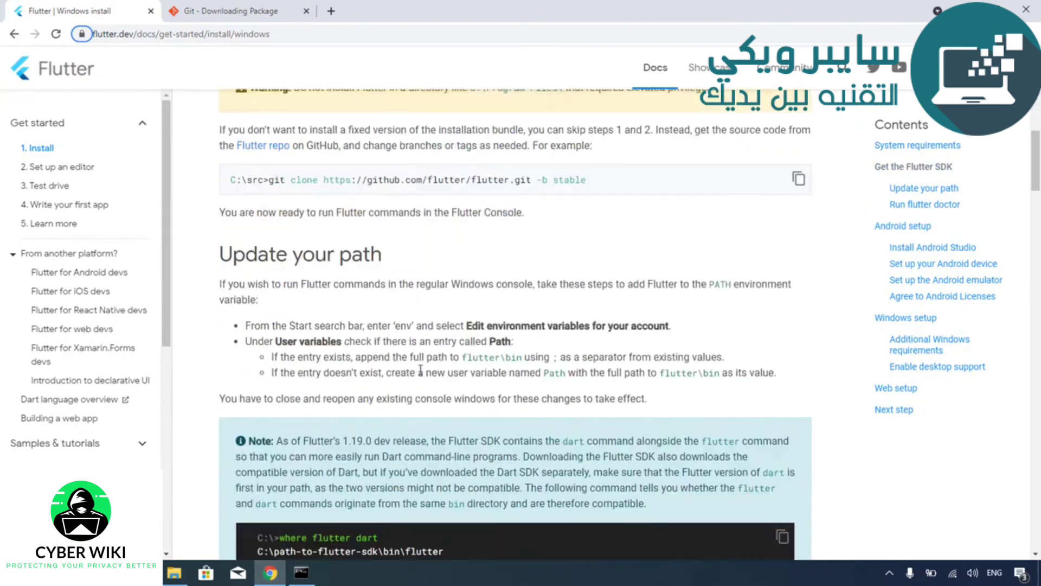
pyautogui.scroll(-3, 421, 370)
pyautogui.scroll(-6, 420, 370)
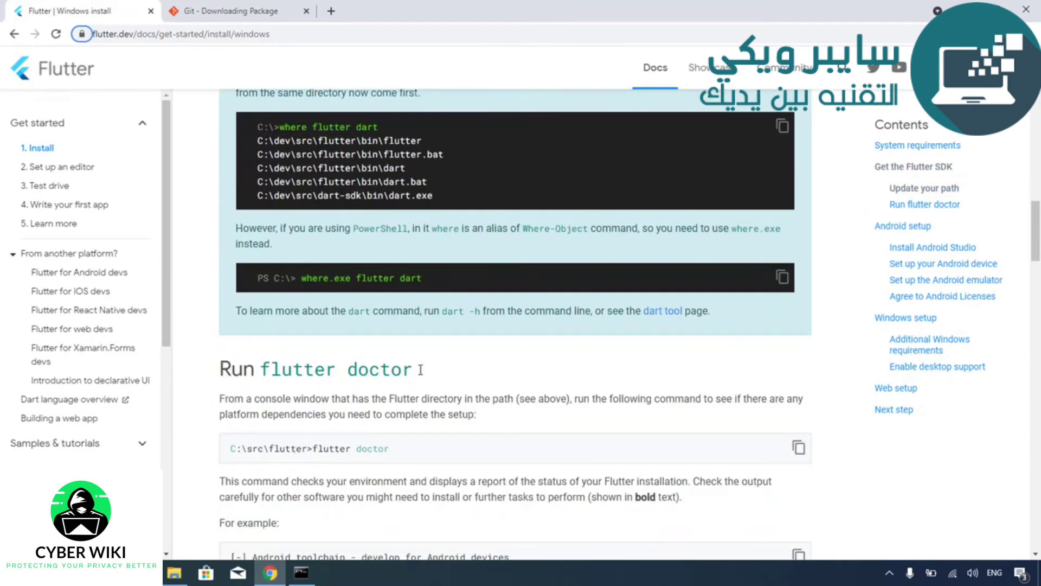
pyautogui.scroll(-1, 419, 368)
pyautogui.moveTo(315, 383); pyautogui.dragTo(417, 384)
pyautogui.rightClick(373, 386)
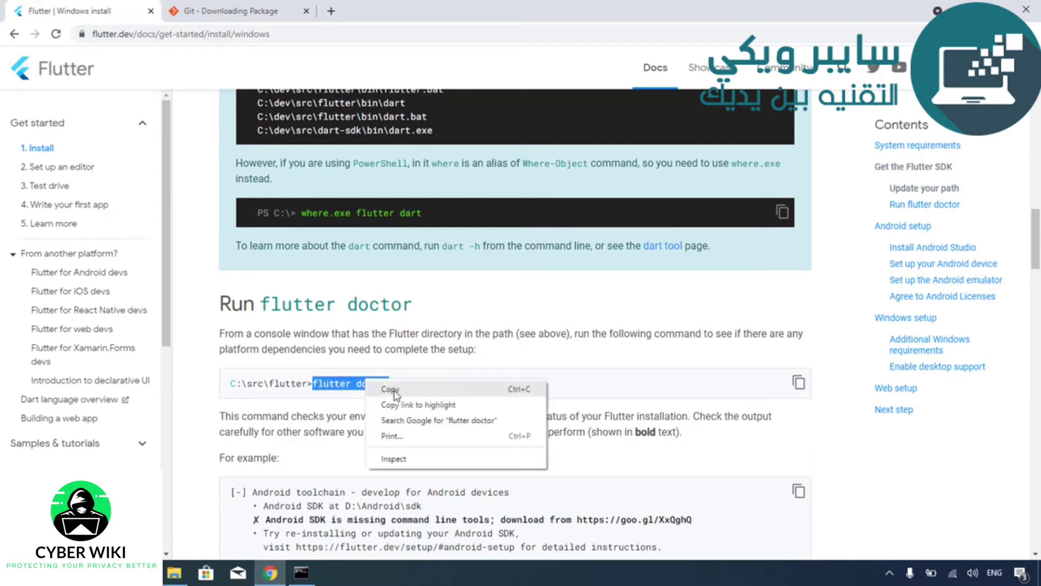
pyautogui.click(389, 389)
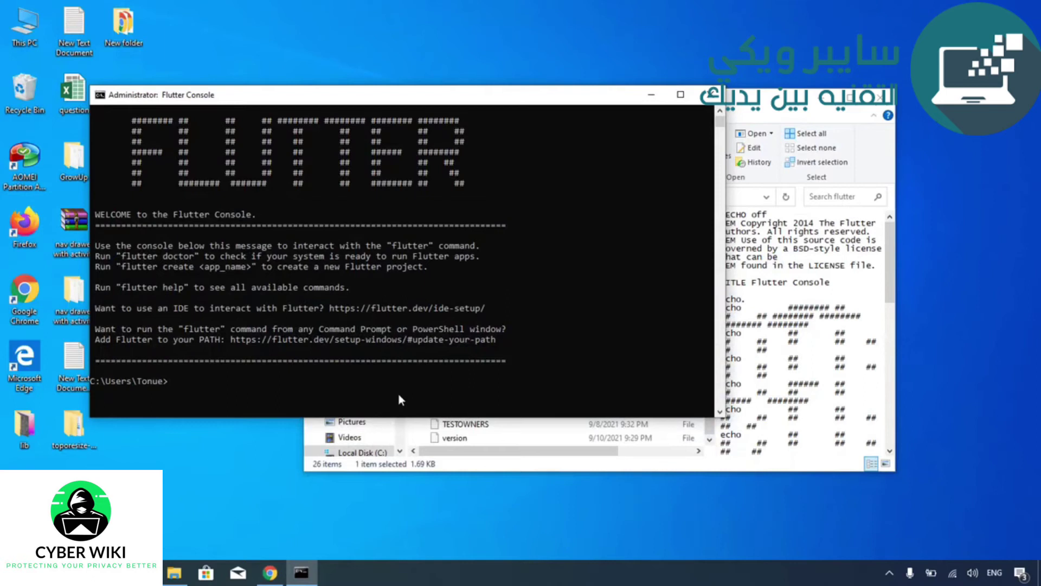
# Run the copied flutter doctor command in the Flutter Console, then close the console and File Explorer.
pyautogui.hotkey('ctrl', 'v')
pyautogui.press('Return')
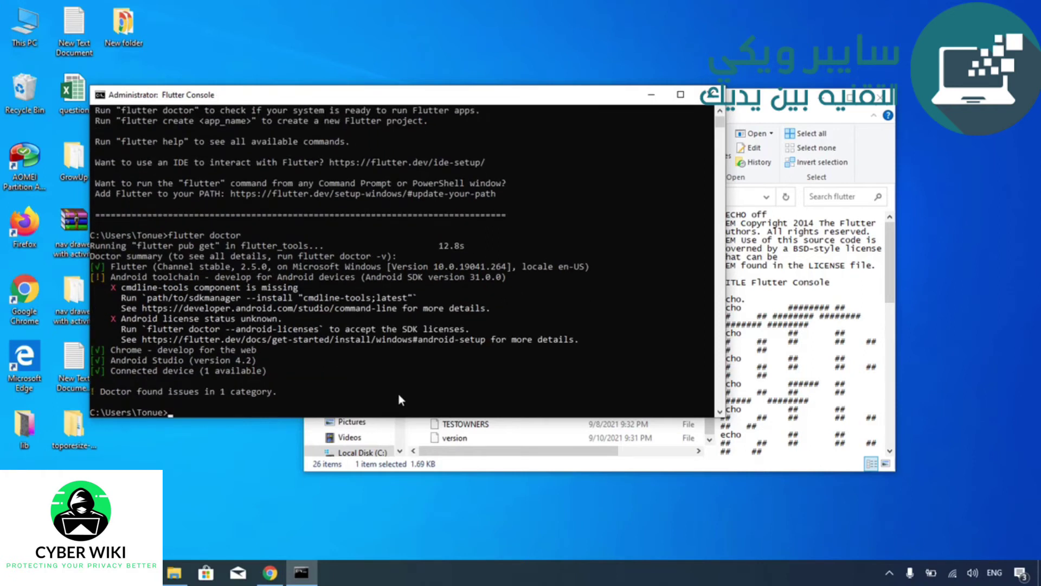
pyautogui.click(705, 94)
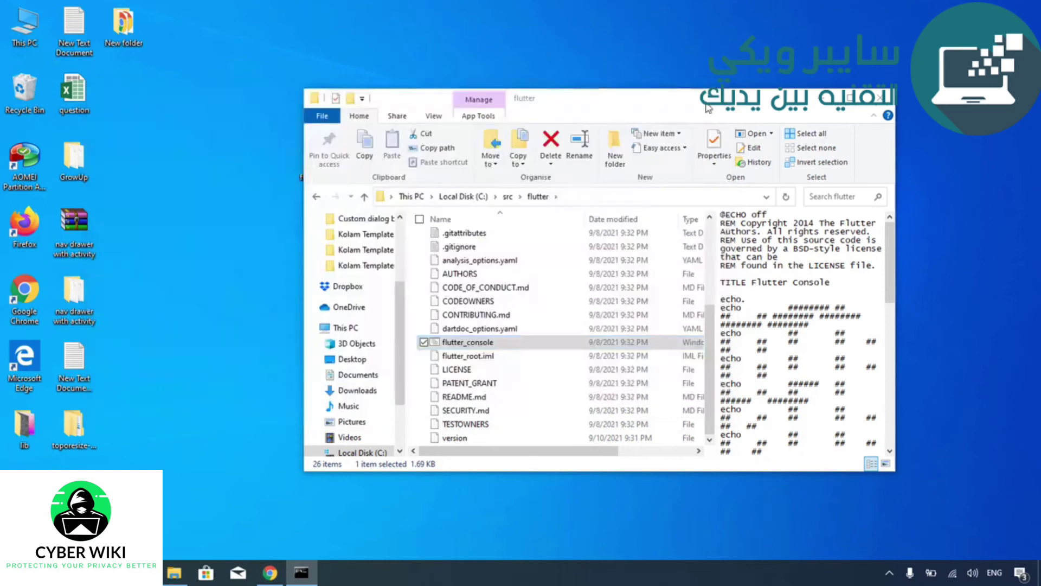
pyautogui.click(878, 98)
# Search for android studio in a new Chrome tab and open the official Android Studio download page on developer.android.com.
pyautogui.click(270, 573)
pyautogui.click(331, 11)
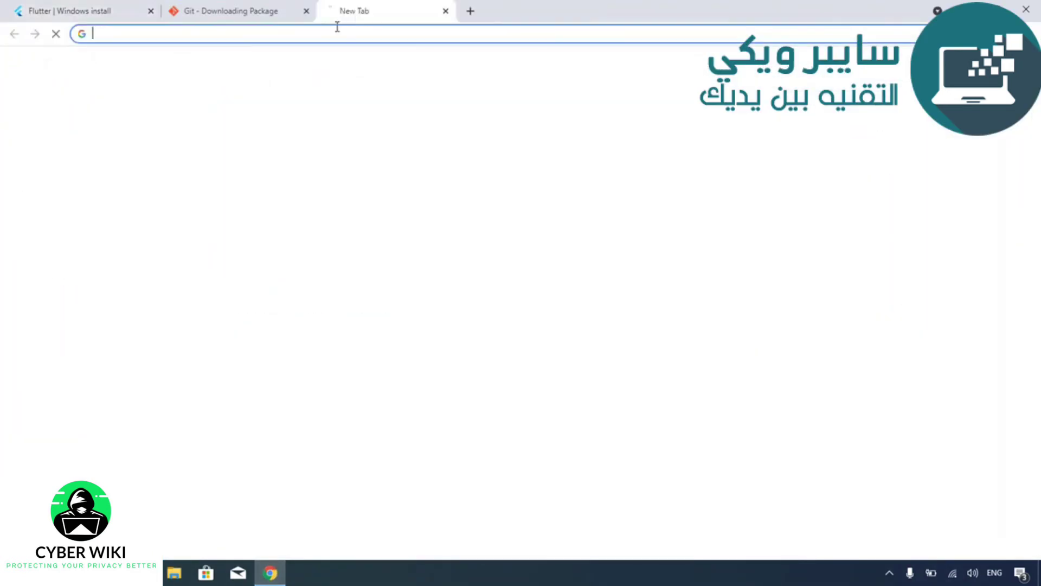
pyautogui.click(338, 32)
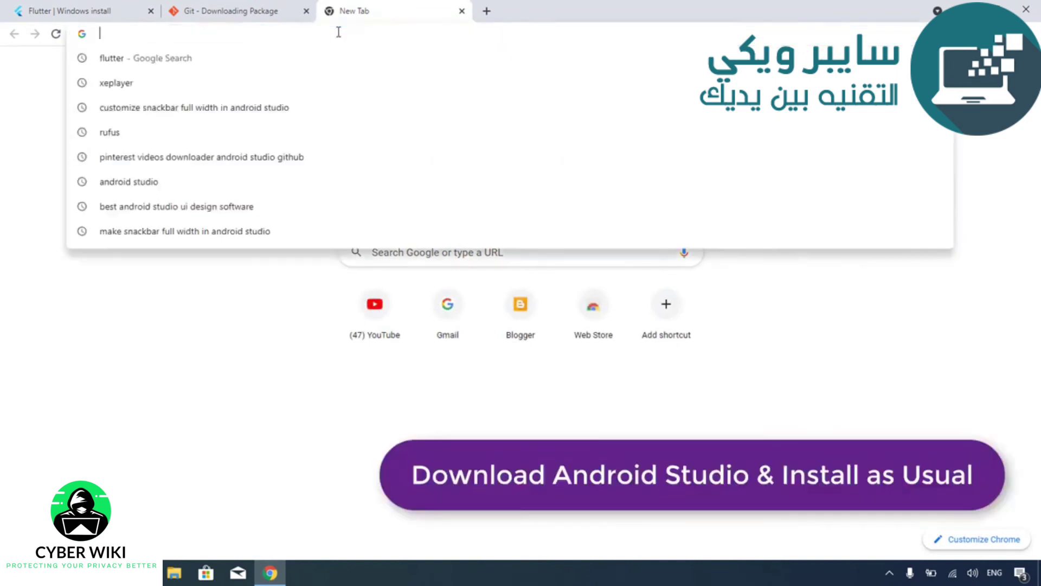
pyautogui.write('android stu')
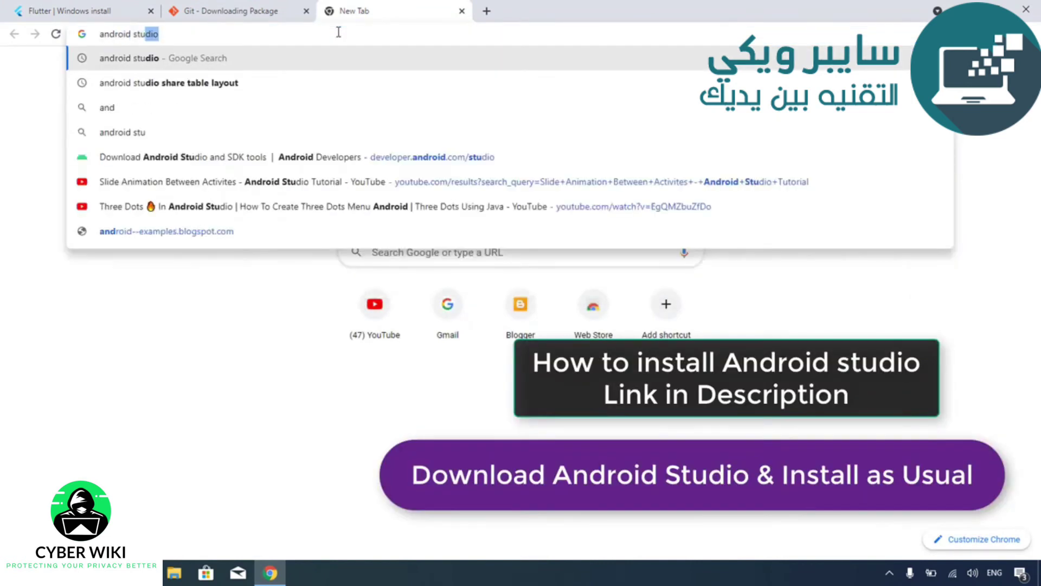
pyautogui.press('Return')
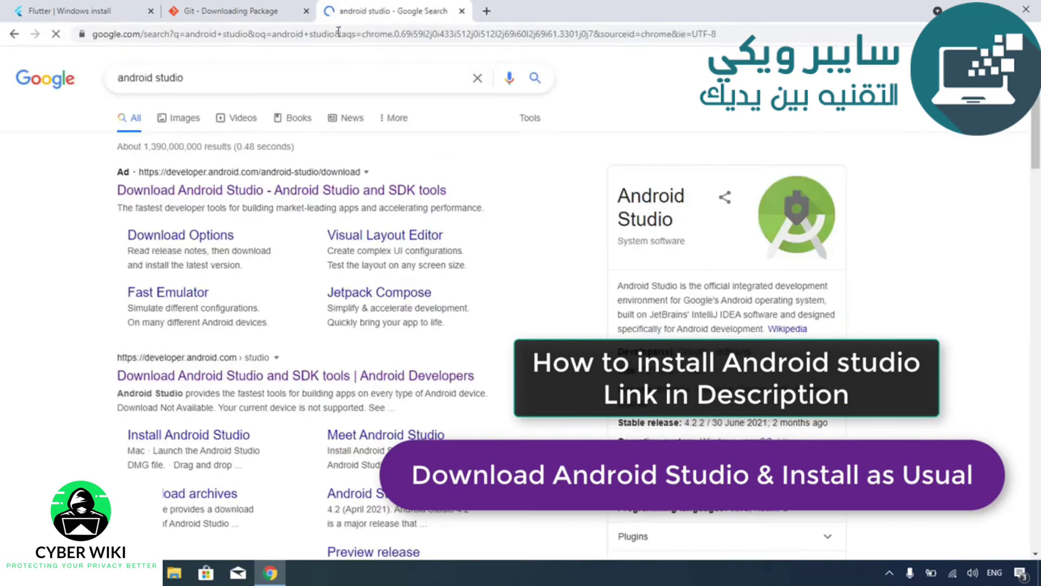
pyautogui.click(221, 377)
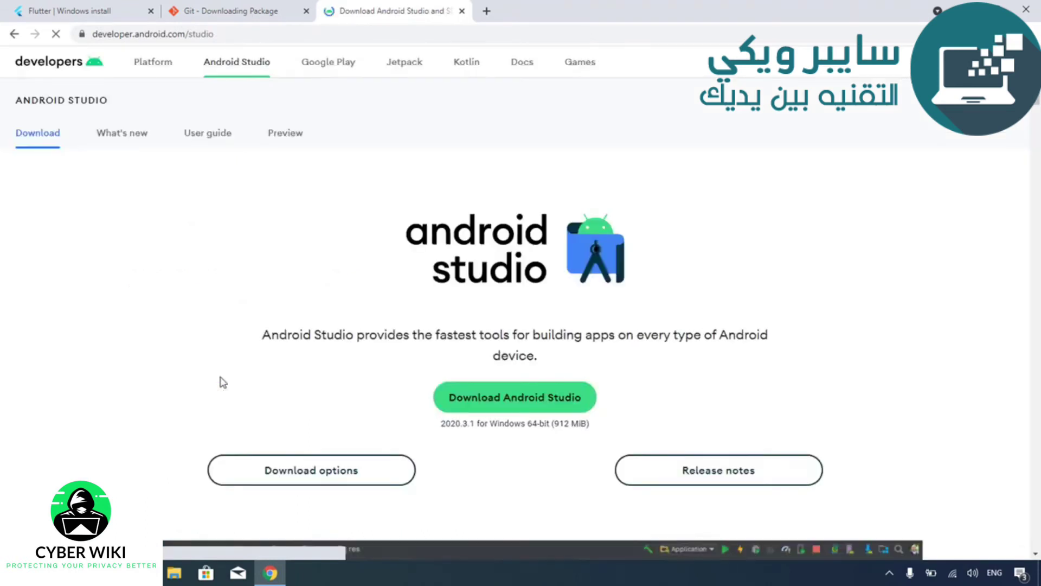
pyautogui.click(516, 382)
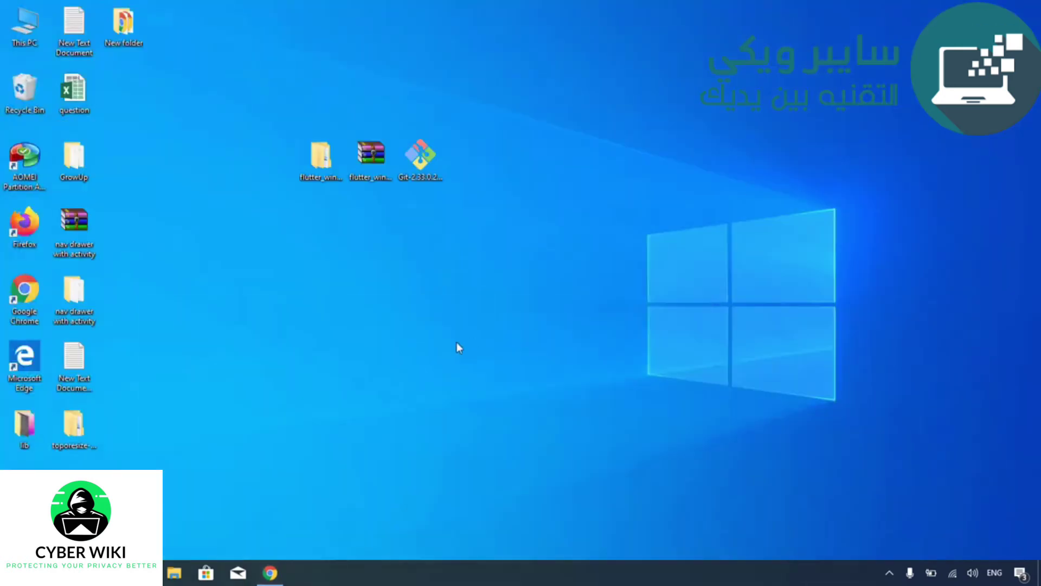
# Launch Android Studio and open its Plugins settings from the welcome screen.
pyautogui.press('super')
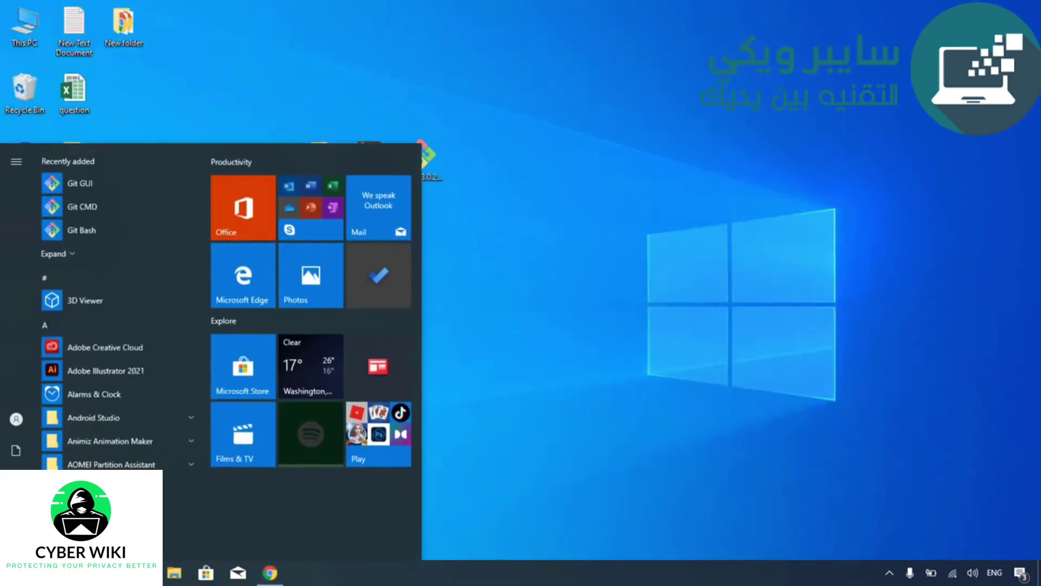
pyautogui.click(115, 425)
pyautogui.click(135, 444)
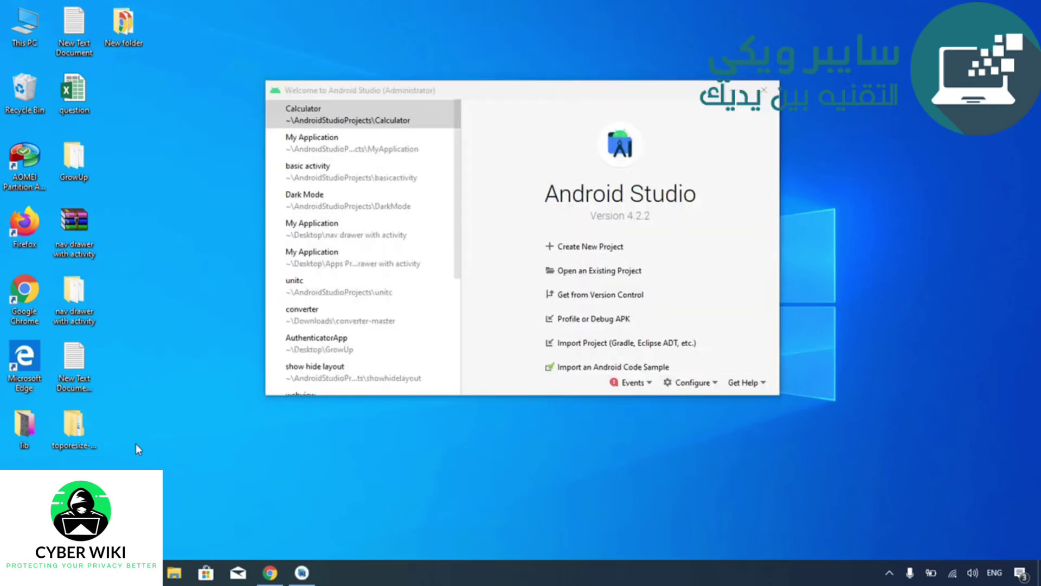
pyautogui.click(693, 383)
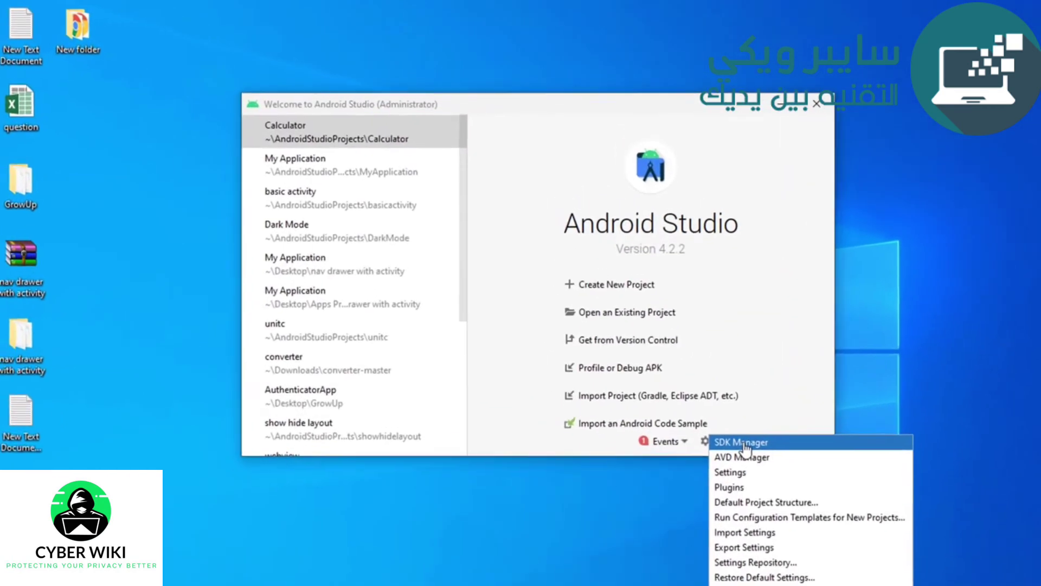
pyautogui.click(736, 494)
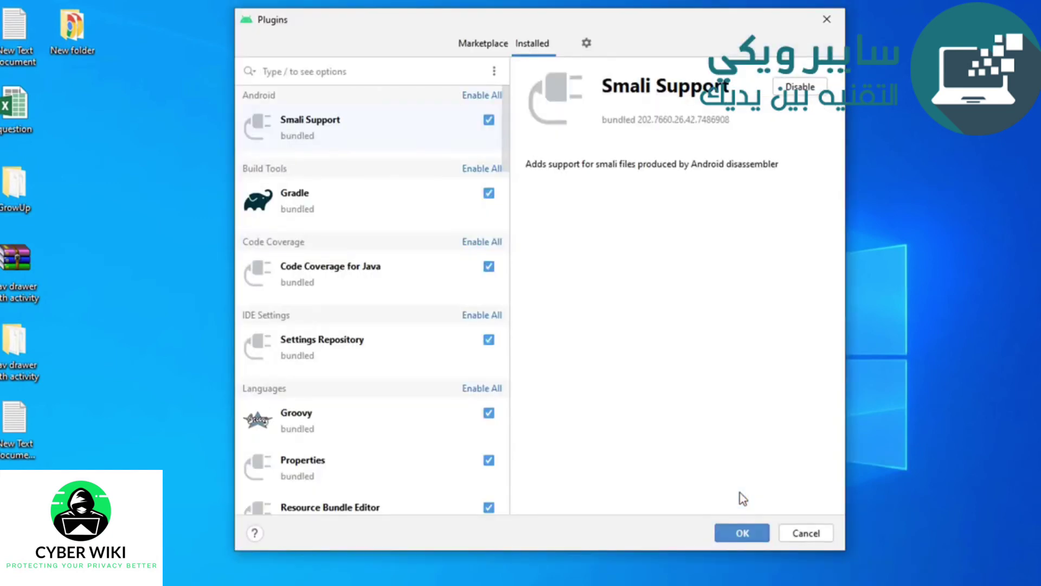
# Install the Flutter plugin from the Marketplace together with the required Dart plugin, and restart Android Studio.
pyautogui.click(493, 48)
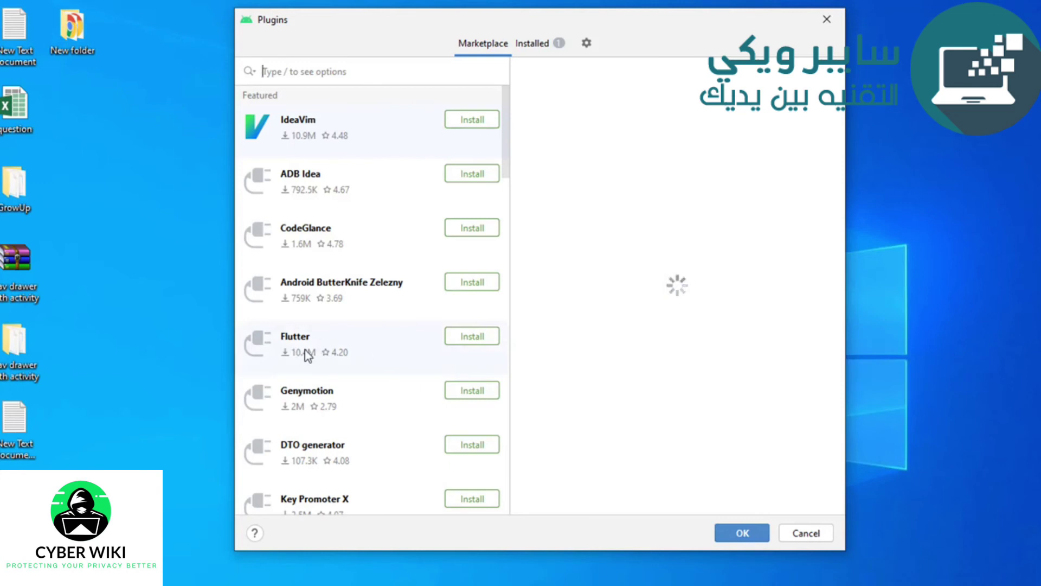
pyautogui.click(479, 342)
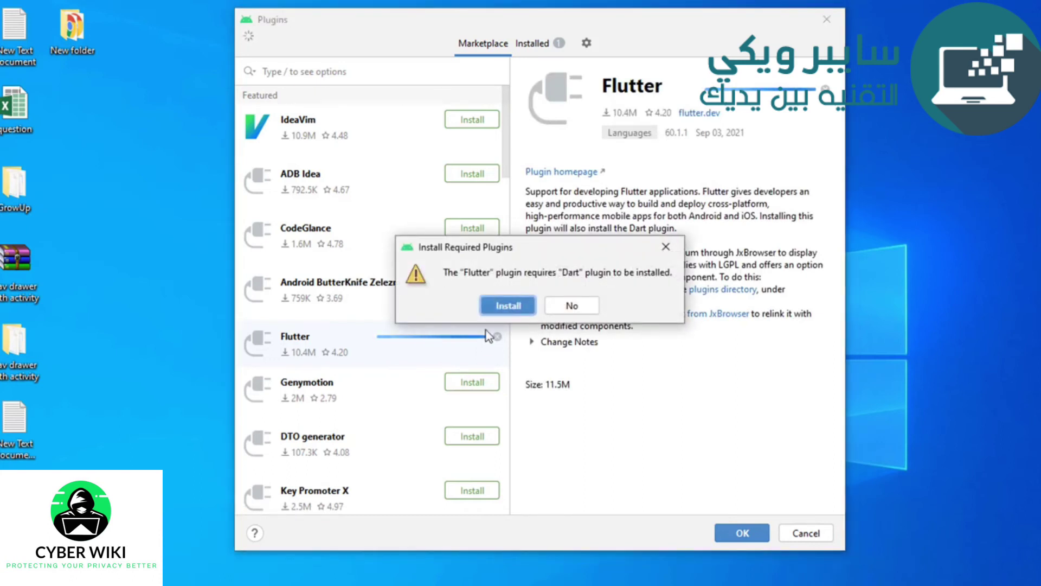
pyautogui.click(508, 304)
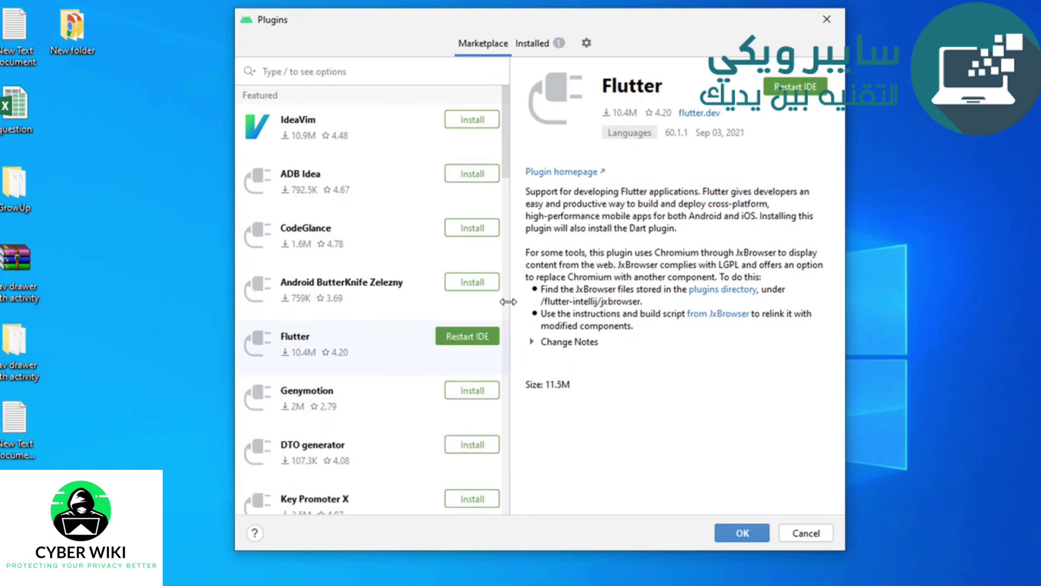
pyautogui.click(475, 340)
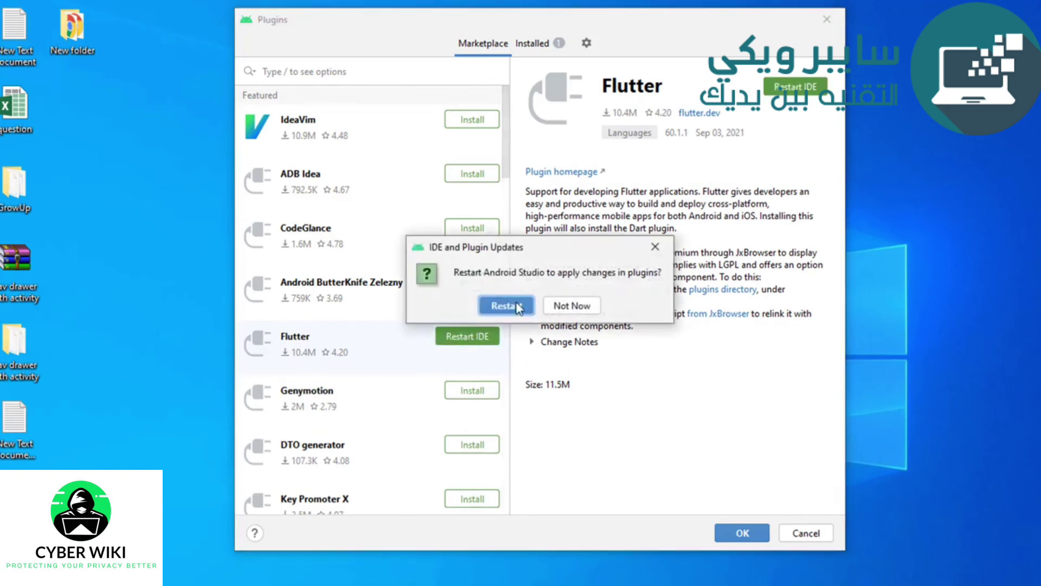
pyautogui.click(518, 307)
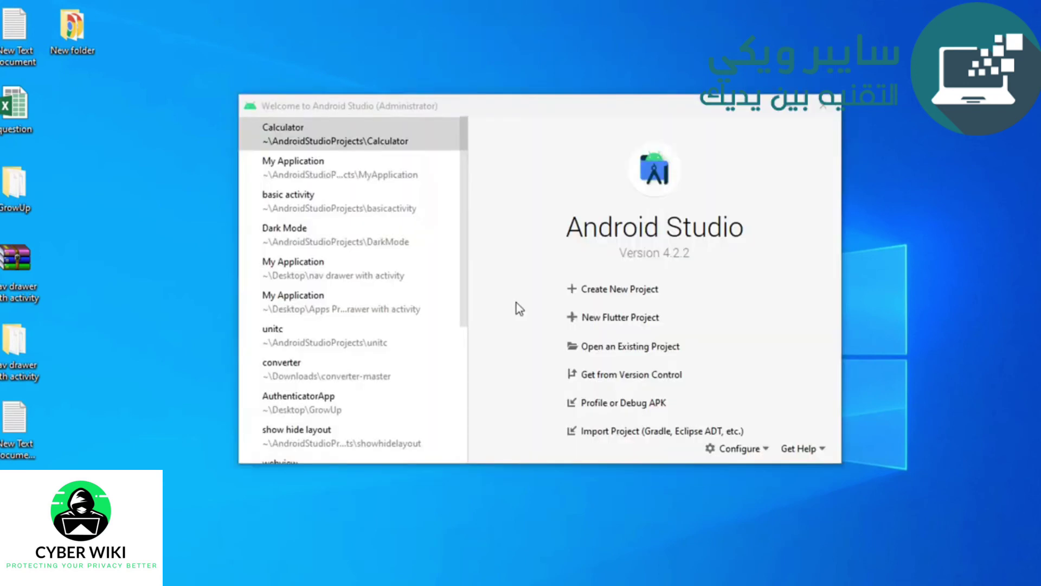
# Start a new Flutter project and set its Flutter SDK path to C:\src\flutter.
pyautogui.click(623, 324)
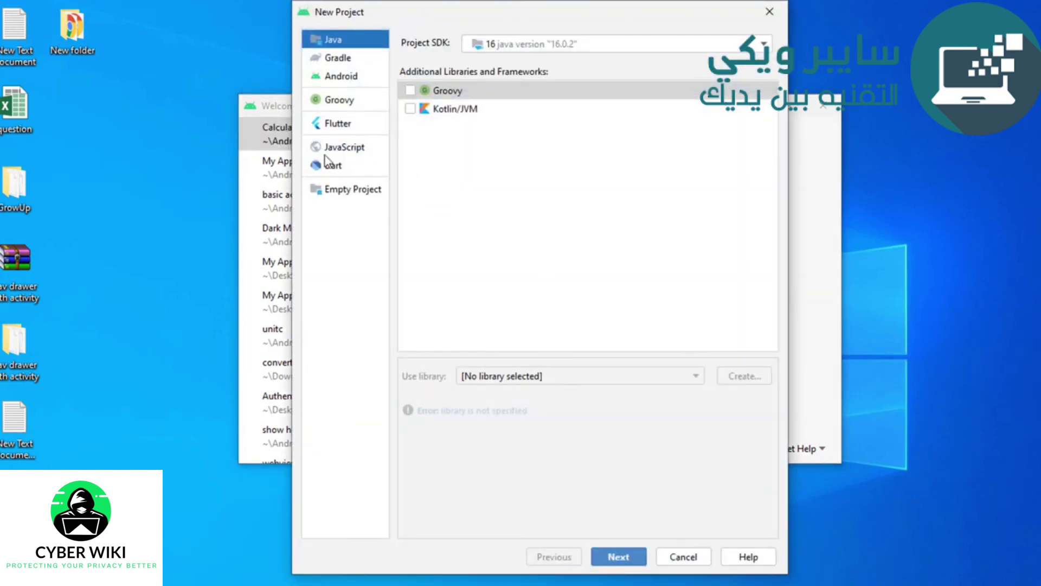
pyautogui.click(338, 124)
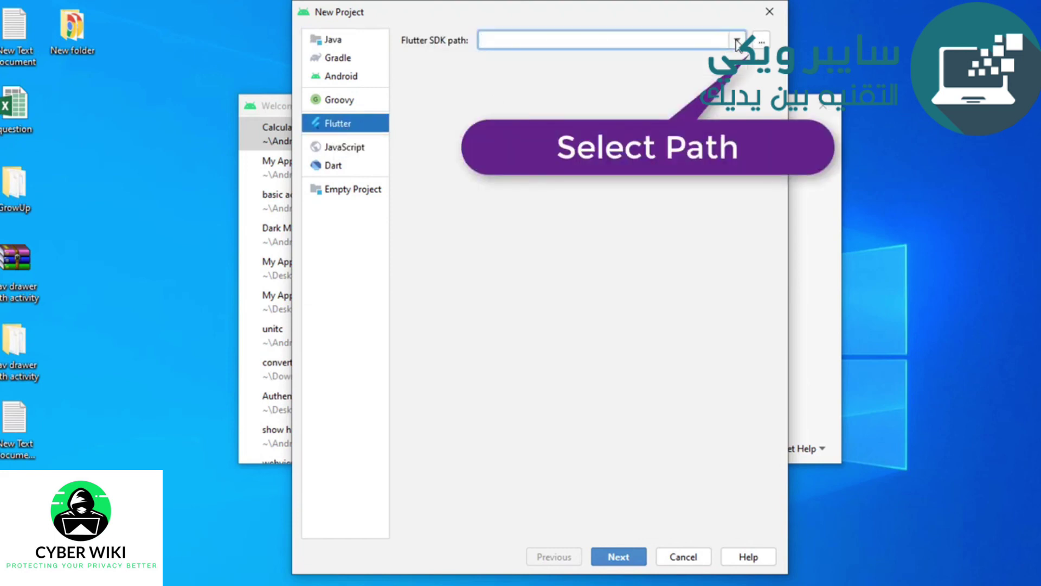
pyautogui.click(762, 42)
pyautogui.doubleClick(681, 338)
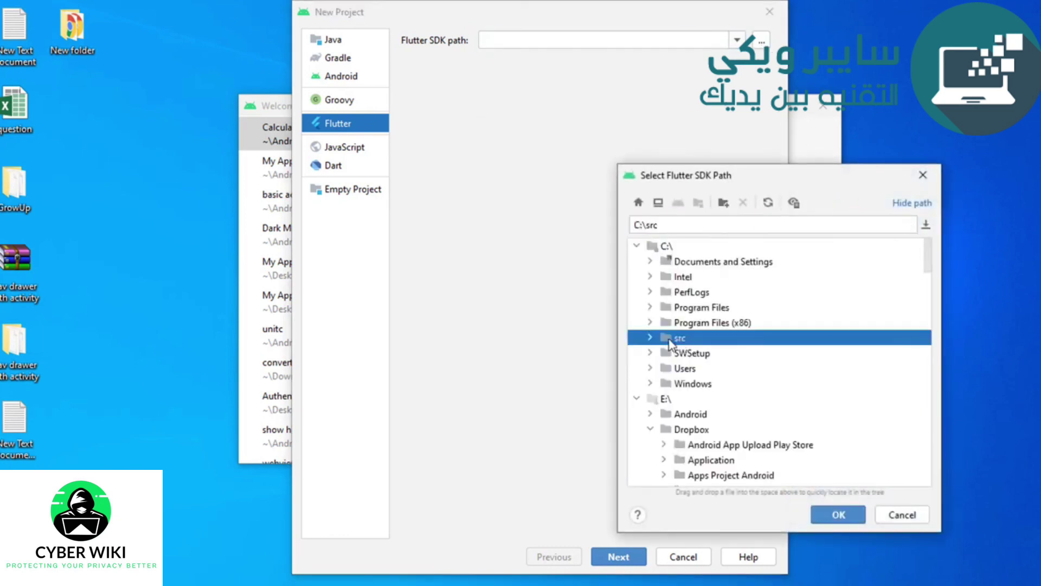
pyautogui.click(696, 355)
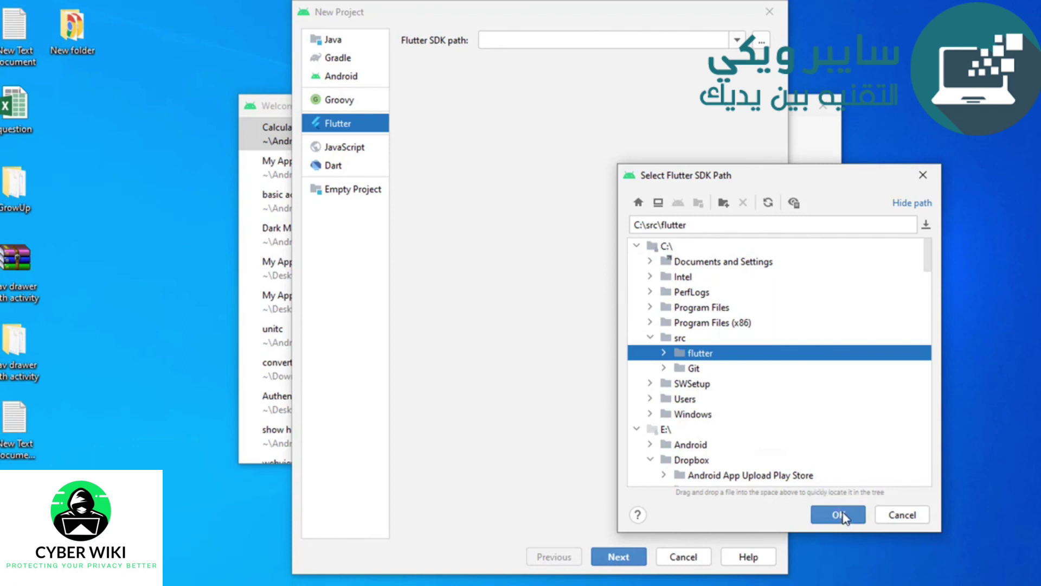
pyautogui.click(842, 513)
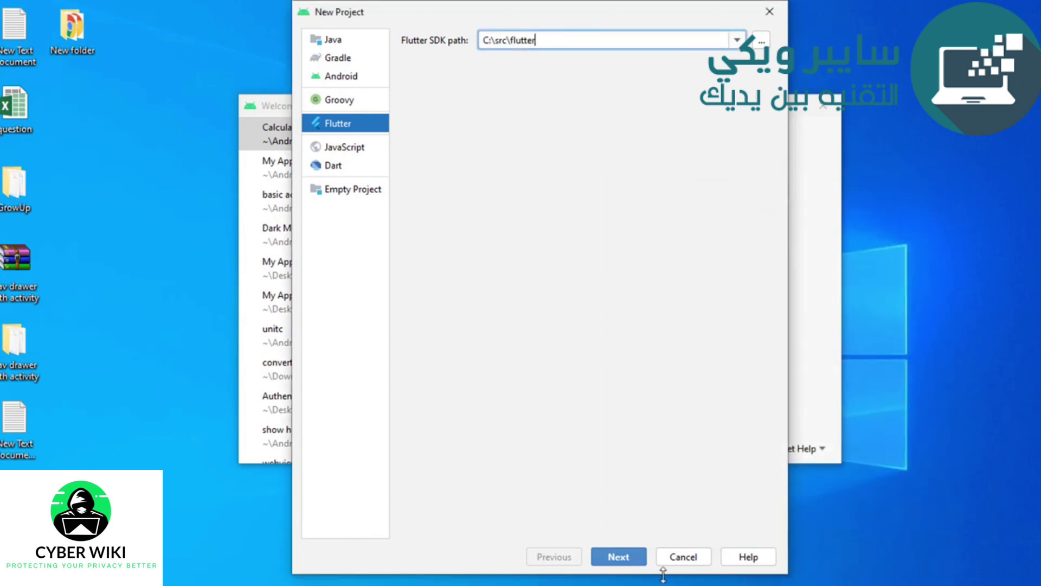
pyautogui.click(630, 560)
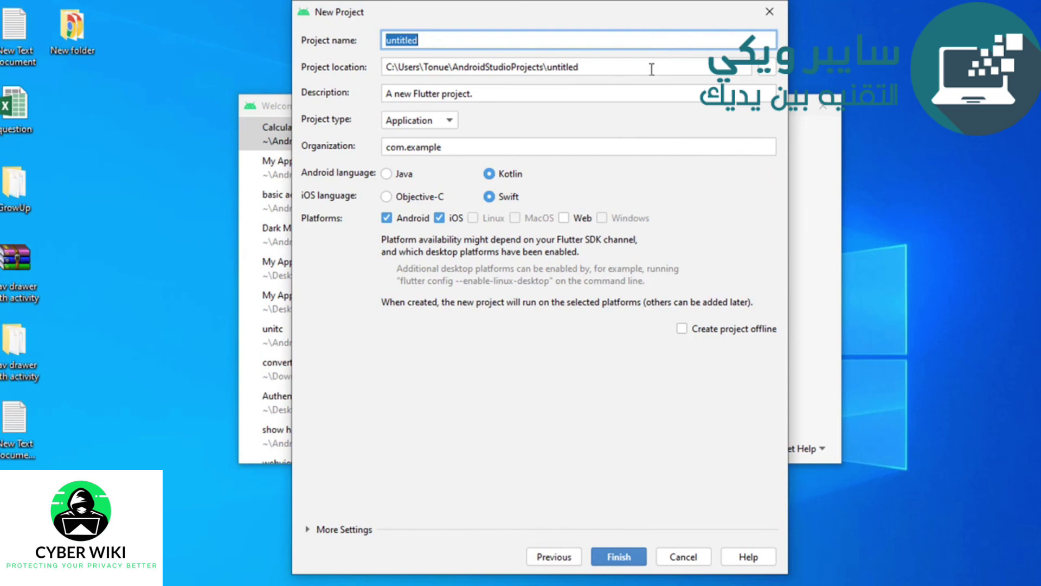
# Create the Flutter project named untitled with the project type Application and the organization com.example.
pyautogui.click(450, 120)
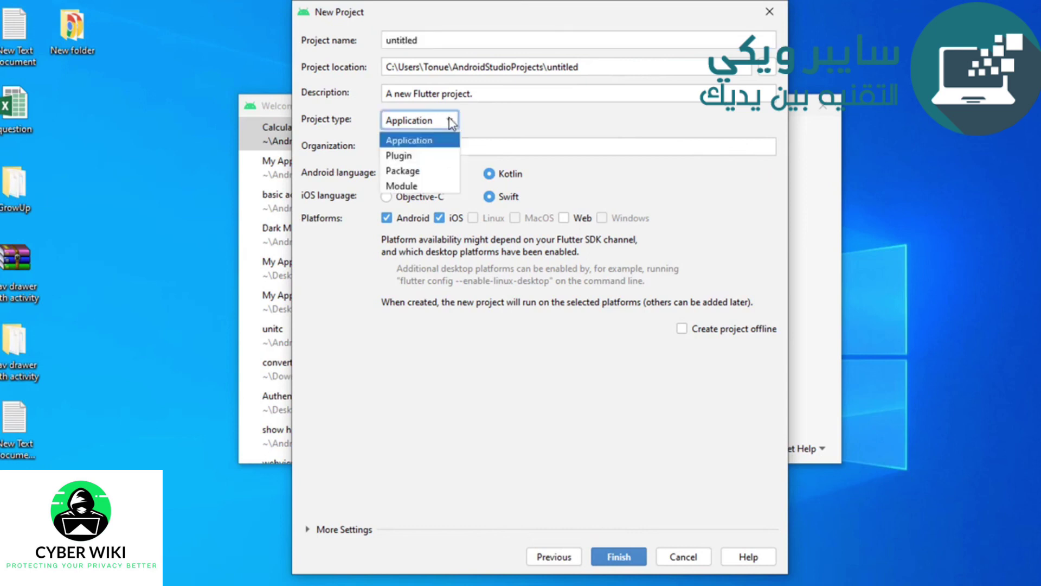
pyautogui.click(451, 121)
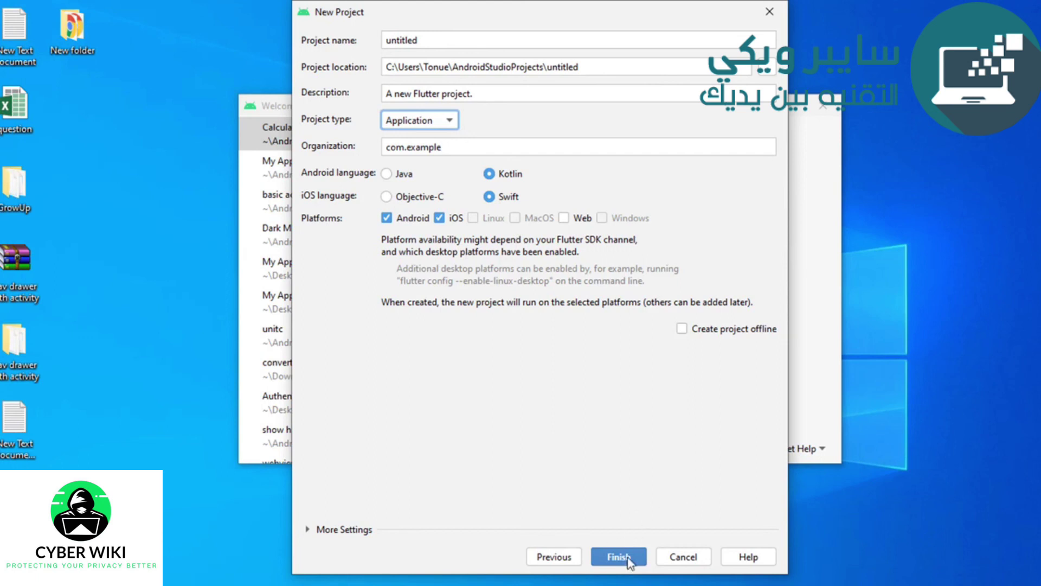
pyautogui.click(386, 173)
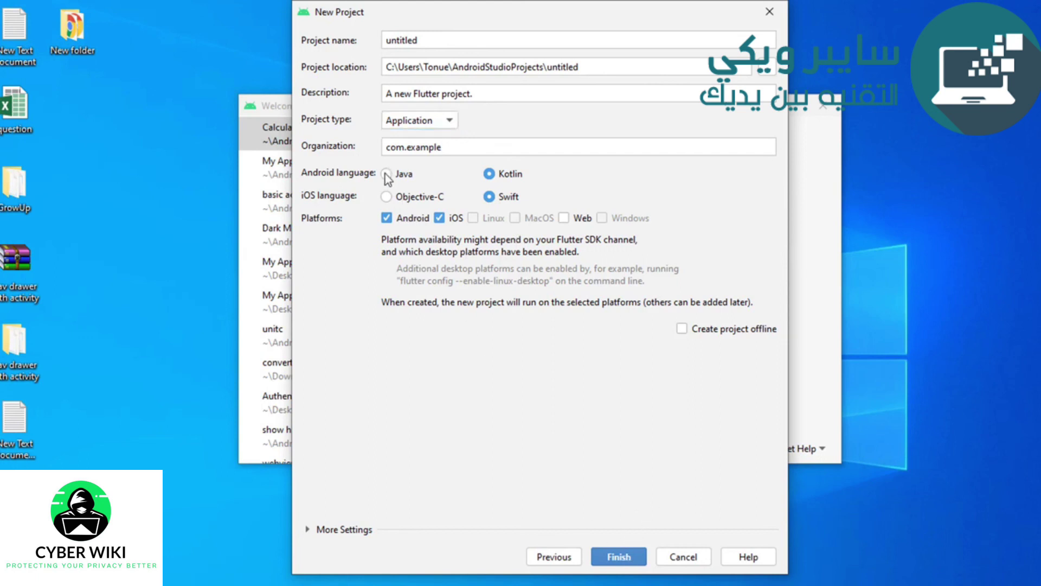
pyautogui.click(386, 173)
pyautogui.click(620, 556)
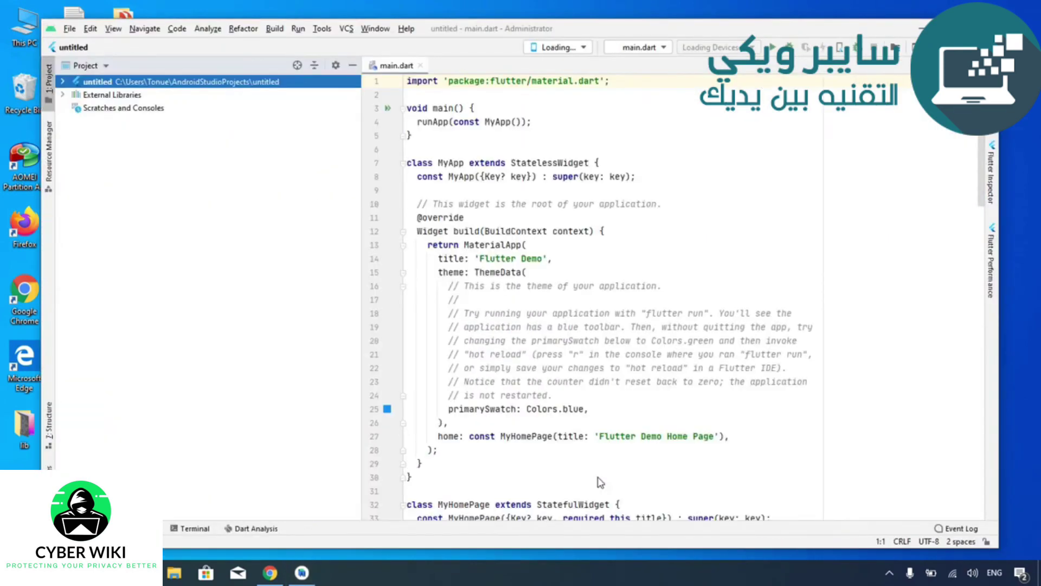
# Look through the code in main.dart and exit Android Studio.
pyautogui.click(574, 368)
pyautogui.scroll(-10, 633, 319)
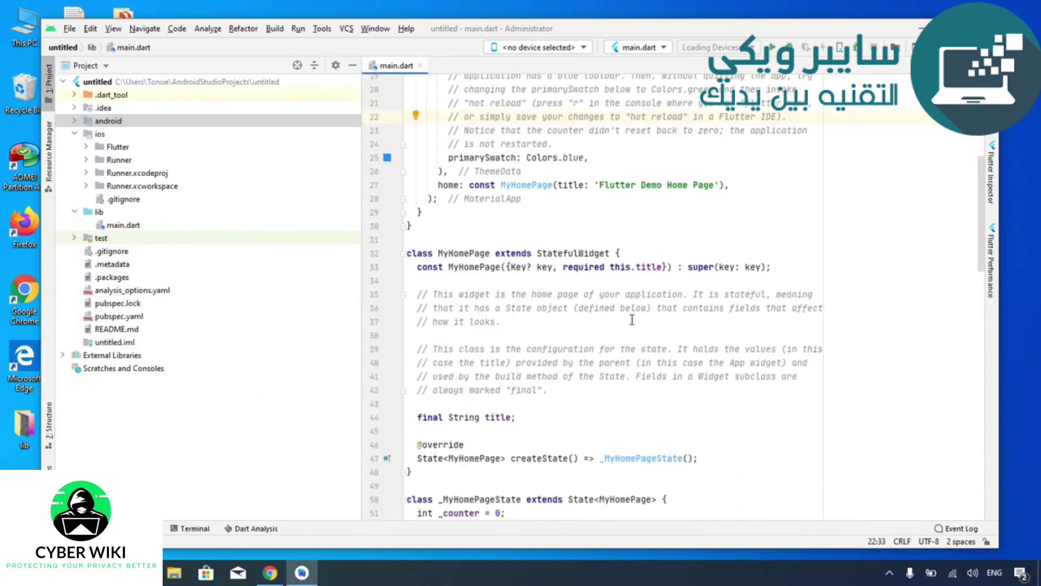
pyautogui.scroll(10, 632, 319)
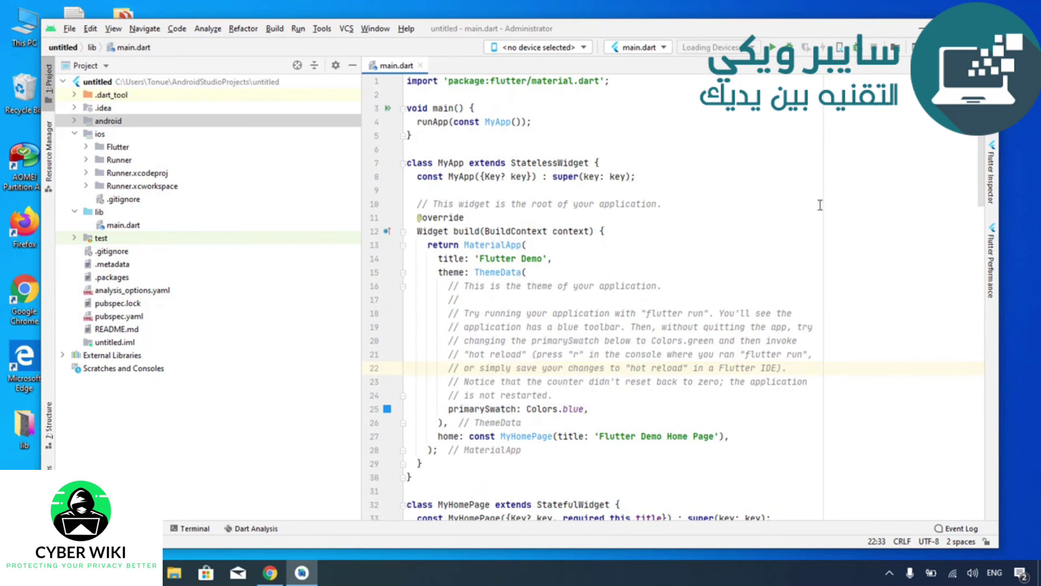
pyautogui.click(983, 28)
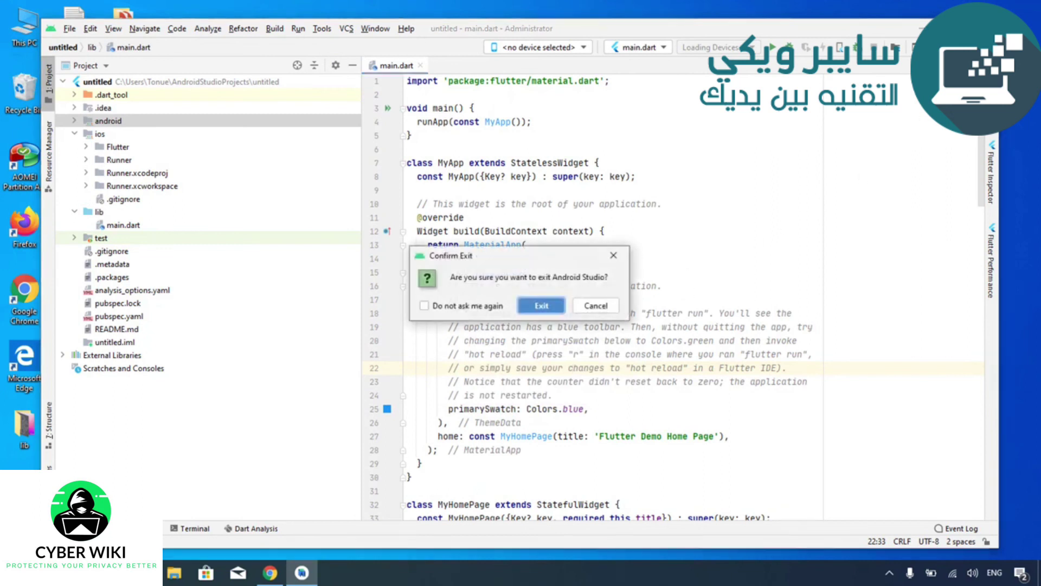
pyautogui.click(537, 306)
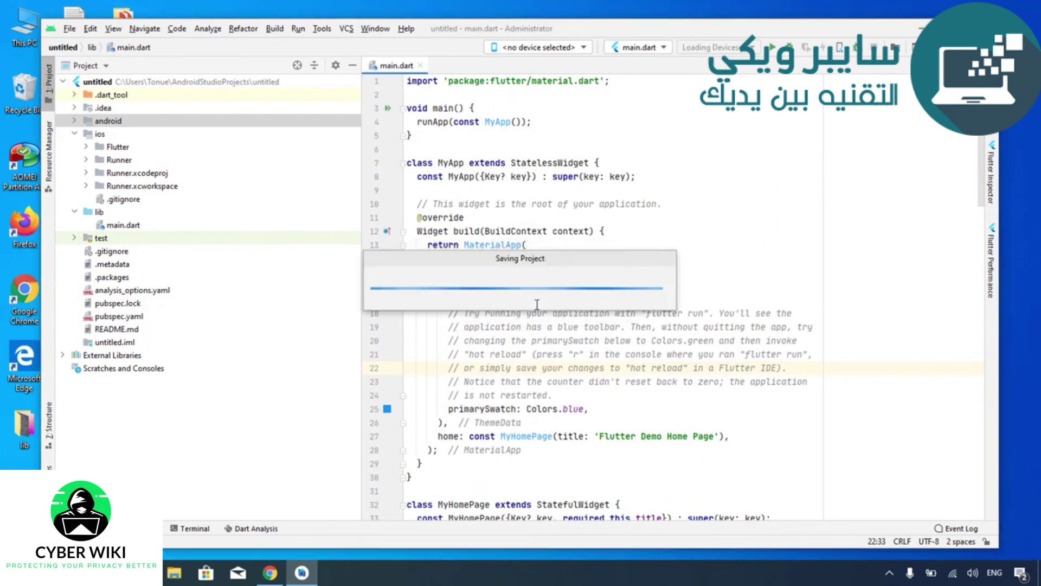